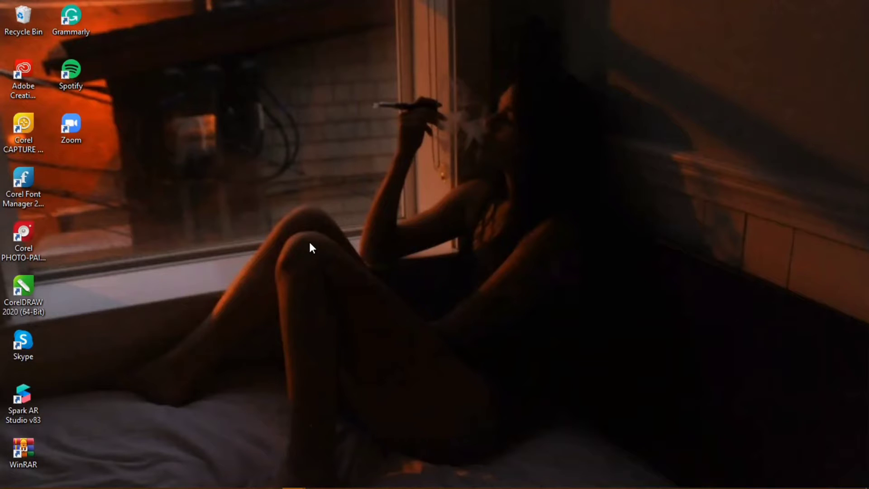
Step: Open Worksheet 2.docx in Word from the taskbar
mouse_move(166, 472)
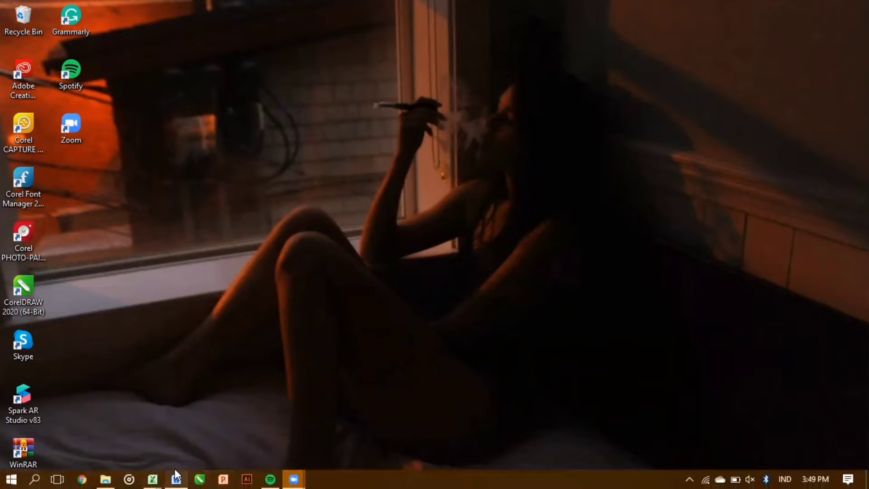
left_click(175, 472)
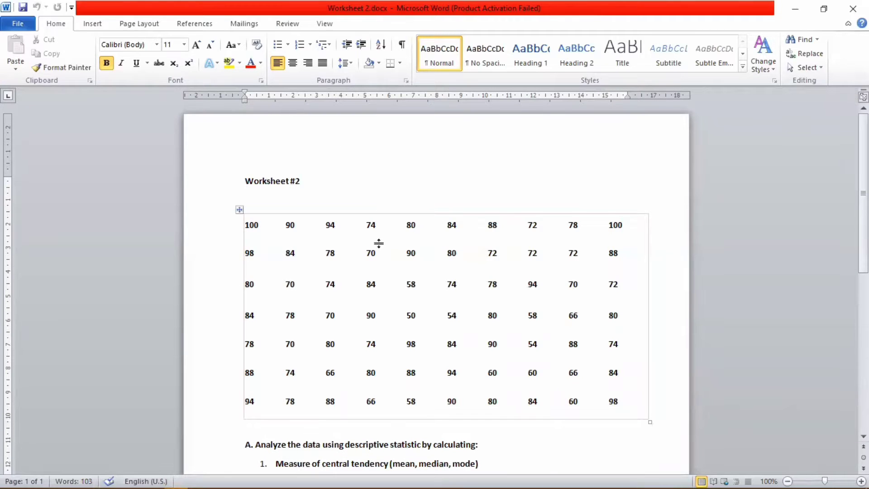
Step: Bring up the blank Book1 workbook in Excel, returning to cell A1
left_click(248, 226)
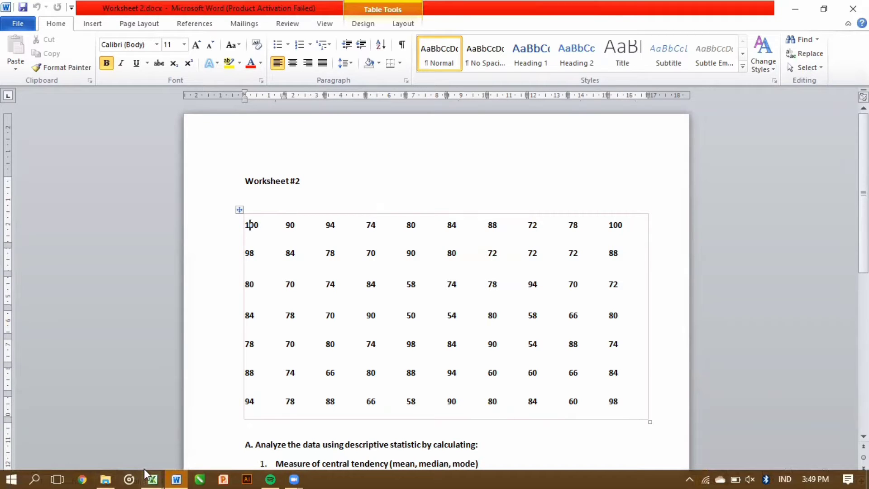
mouse_move(152, 478)
left_click(118, 440)
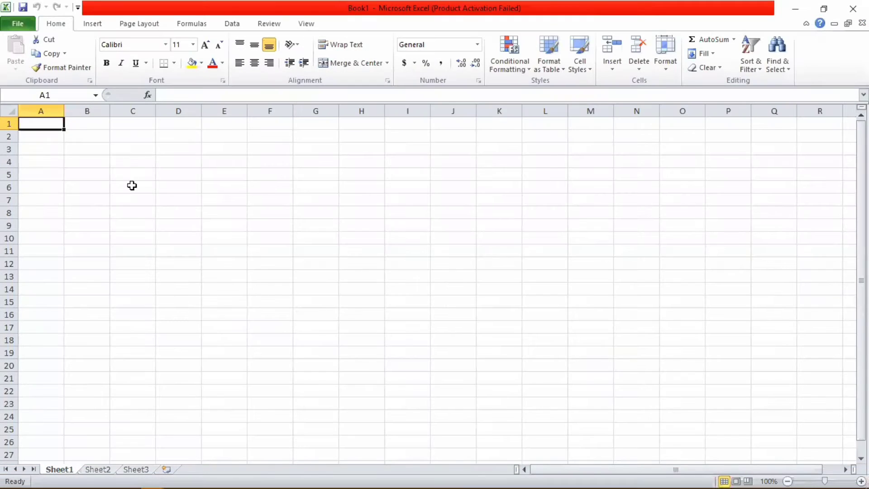
left_click(118, 161)
left_click(74, 136)
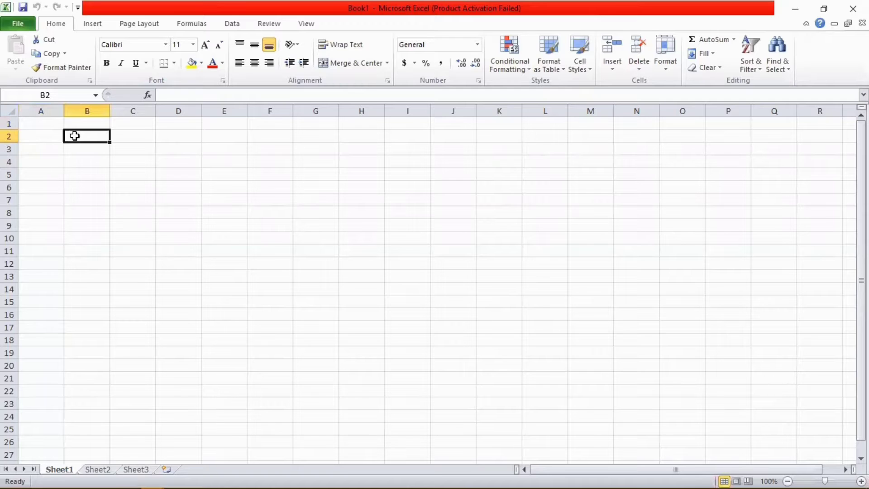
key("ctrl+Home")
Step: Back in Worksheet 2.docx, select the whole scores table
mouse_move(208, 475)
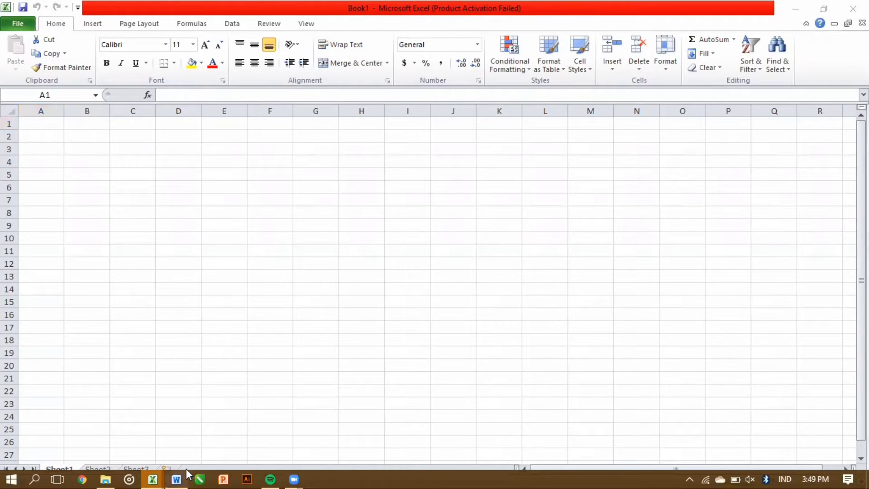
left_click(179, 477)
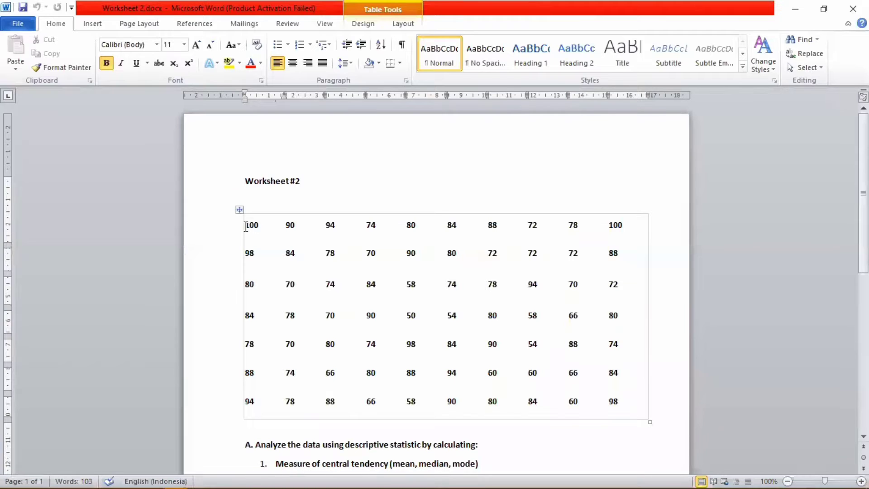
left_click_drag(245, 226, 627, 407)
Step: In Book1, enter the scores down column A starting with 100 and 90
mouse_move(190, 473)
mouse_move(154, 475)
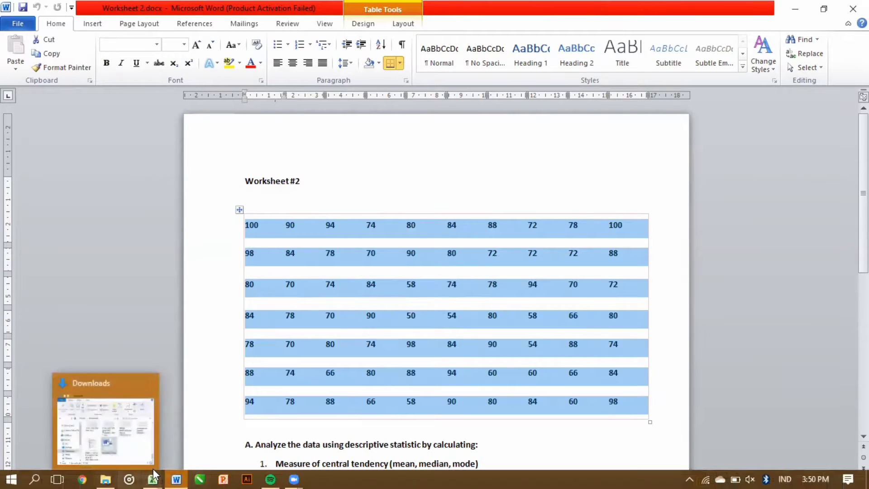
left_click(101, 438)
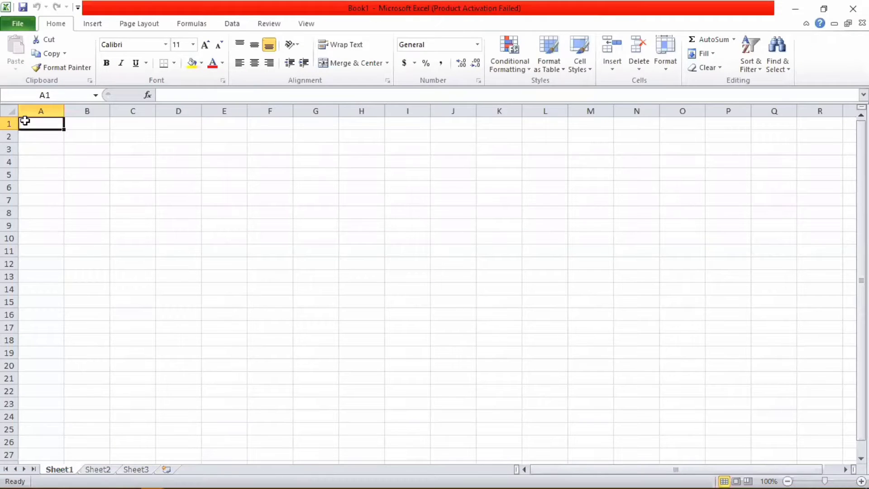
double_click(30, 123)
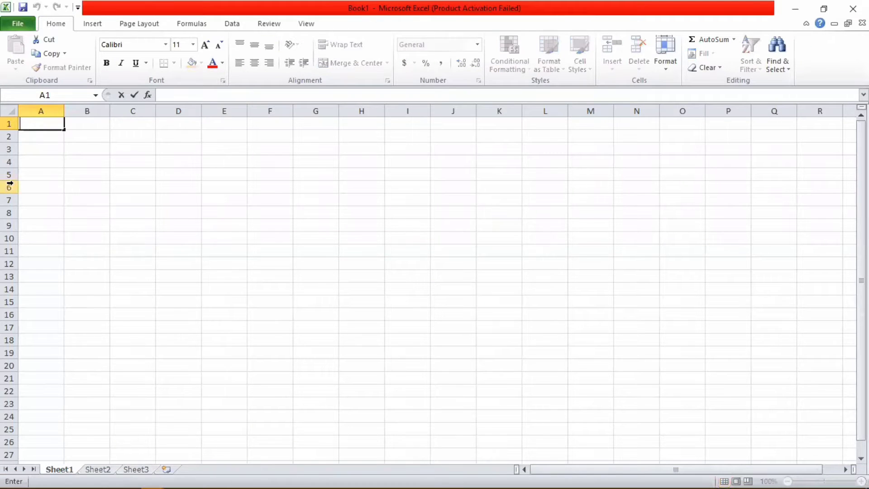
type("100")
key("Return")
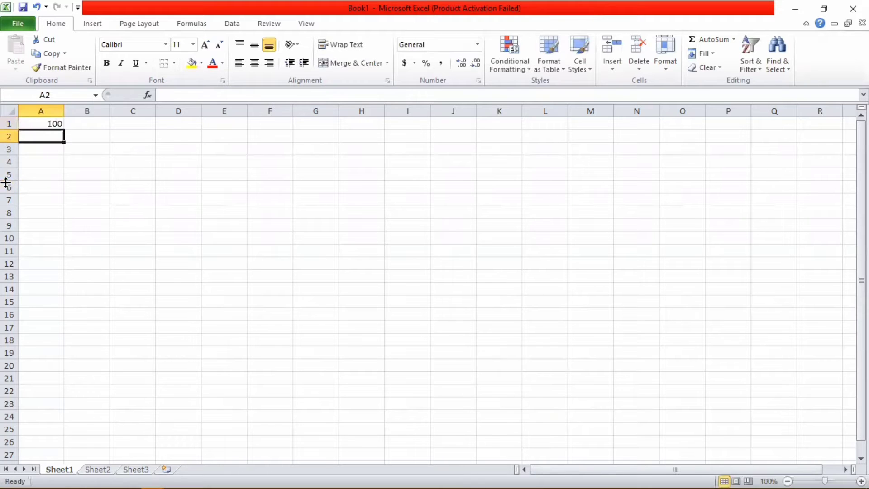
type("90")
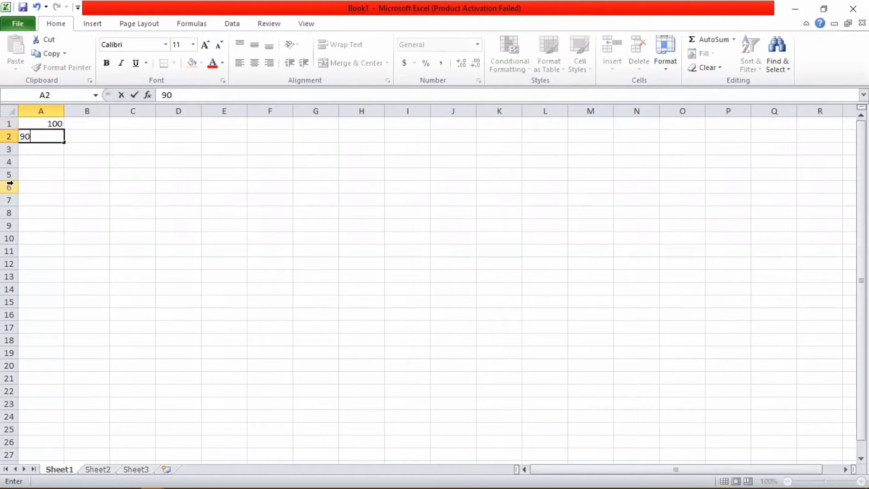
key("Return")
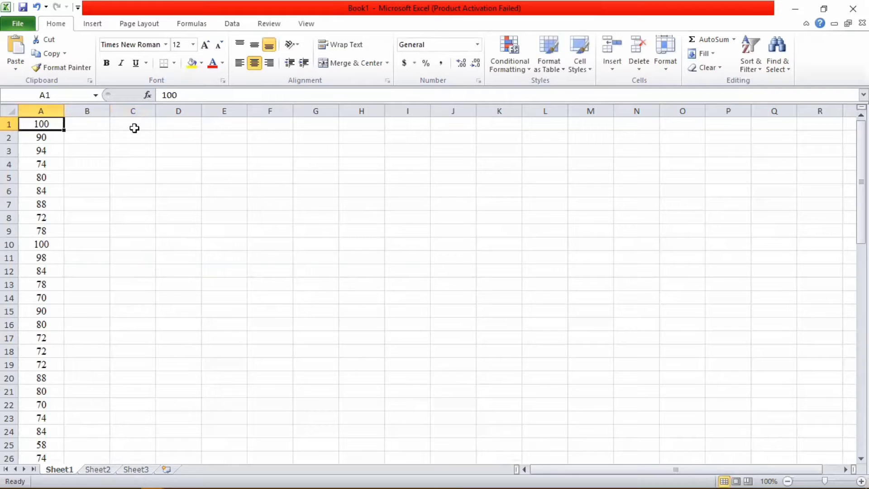
Step: Type the heading DATA in cell B1
left_click(131, 128)
left_click(94, 126)
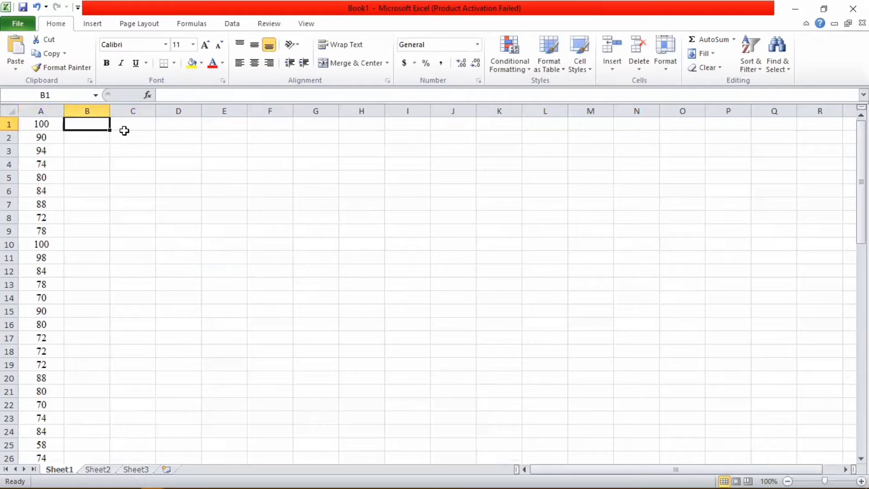
double_click(87, 127)
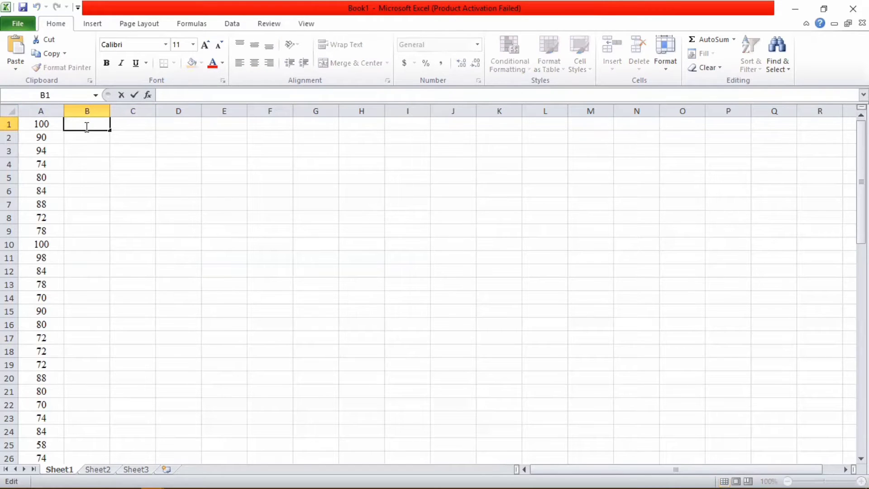
type("DATA")
left_click(74, 150)
Step: Select and copy the 70 scores in A1:A70
left_click(43, 123)
left_click(67, 162)
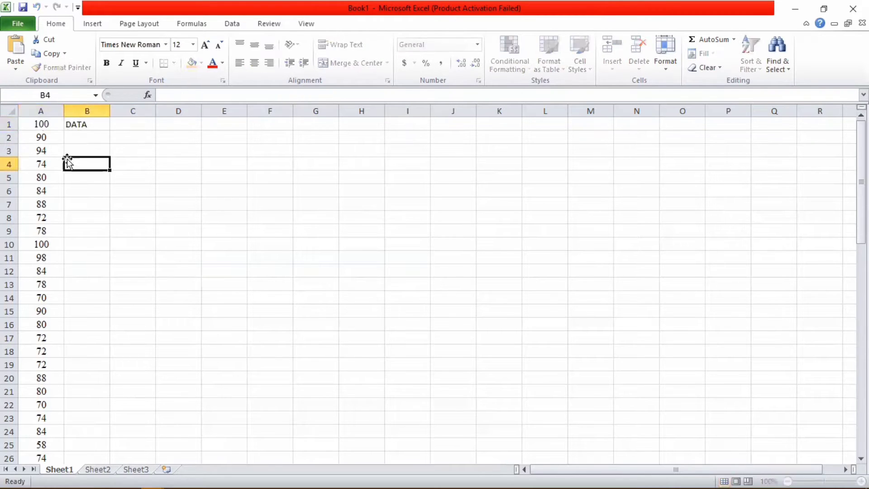
left_click_drag(41, 124, 35, 452)
key("ctrl+c")
left_click_drag(861, 358, 861, 131)
Step: Paste the scores at B2 under DATA and select B2:B71
left_click(87, 138)
key("ctrl+v")
key("Right")
key("Right")
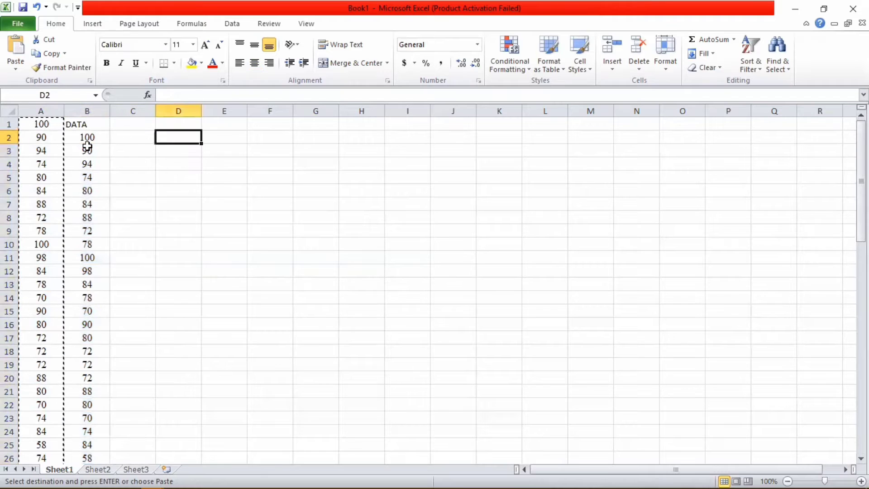
left_click(88, 138)
double_click(94, 137)
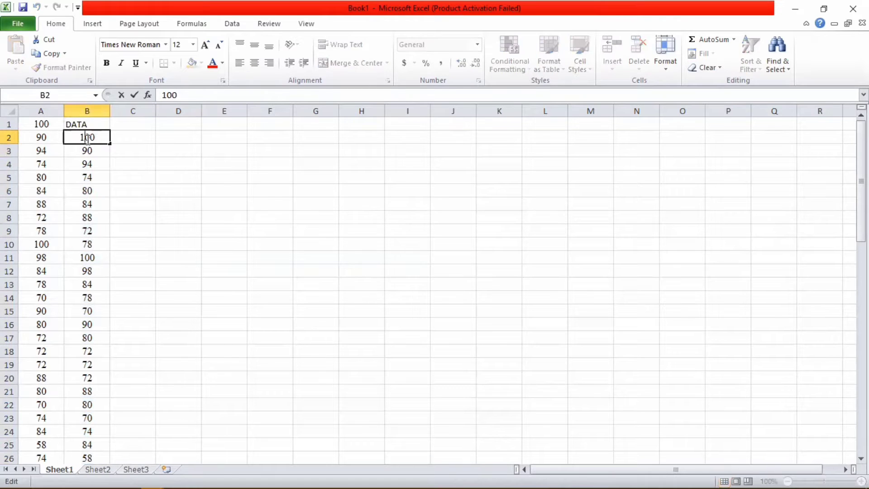
key("Escape")
left_click_drag(87, 138, 89, 441)
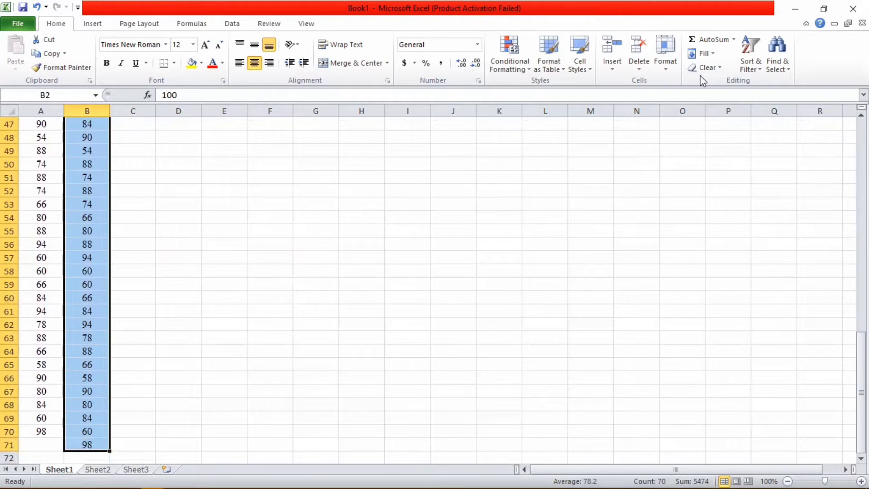
Step: Sort only the DATA column B smallest to largest, continuing with the current selection
left_click(746, 63)
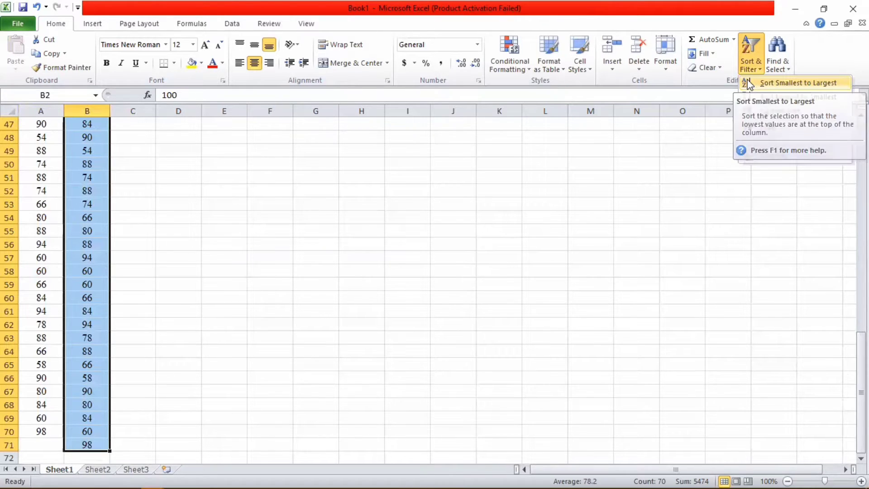
left_click(748, 83)
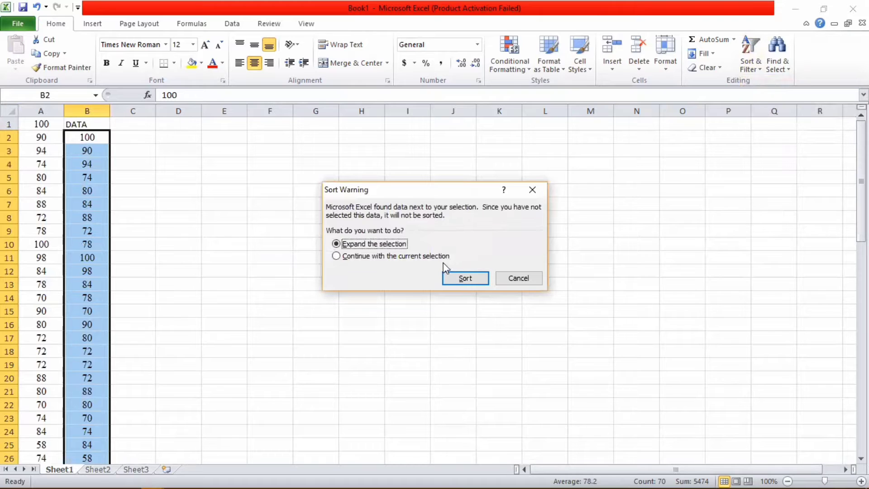
left_click(442, 256)
left_click(451, 277)
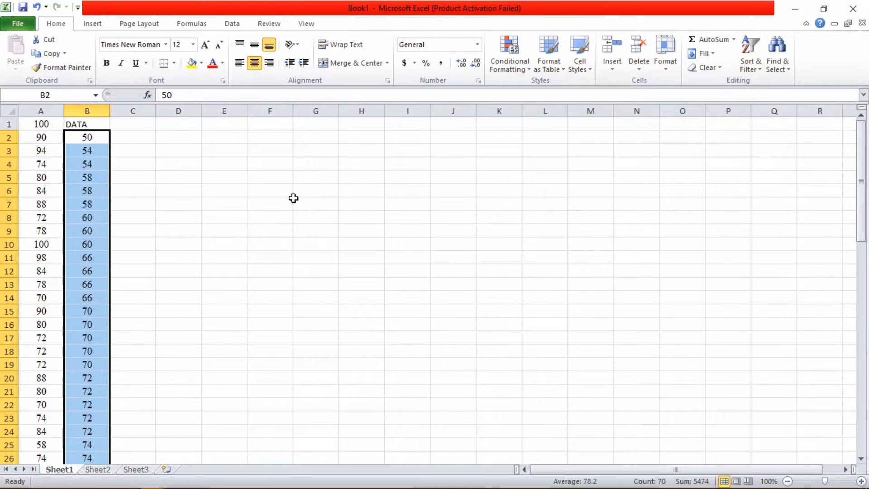
left_click(100, 138)
left_click(93, 230)
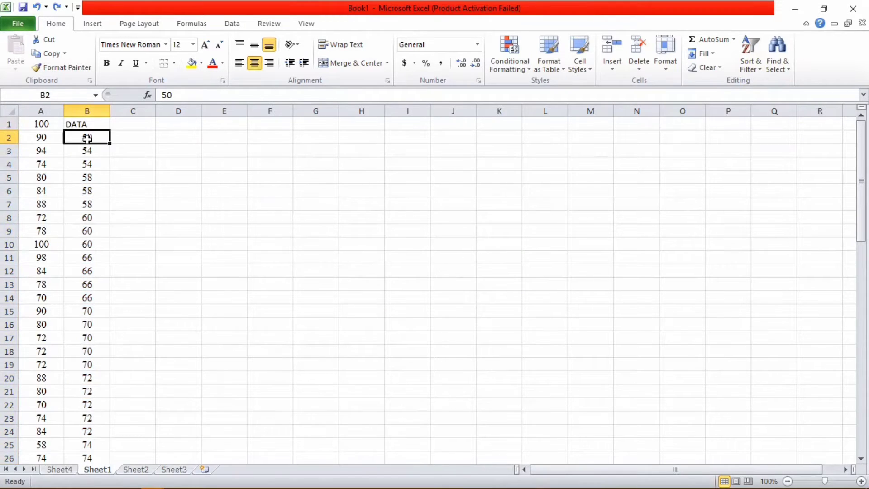
left_click_drag(86, 138, 74, 447)
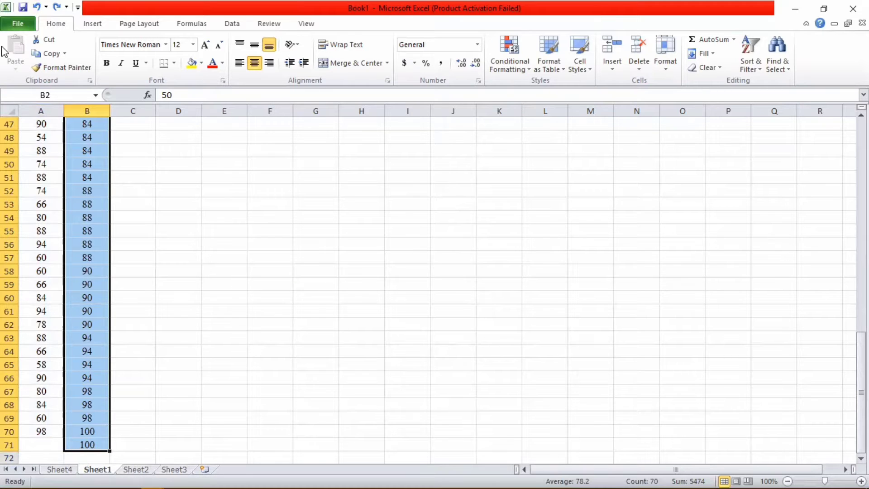
Step: Insert a PivotTable from the DATA column on a new sheet with the DATA field added
left_click(93, 24)
left_click(17, 55)
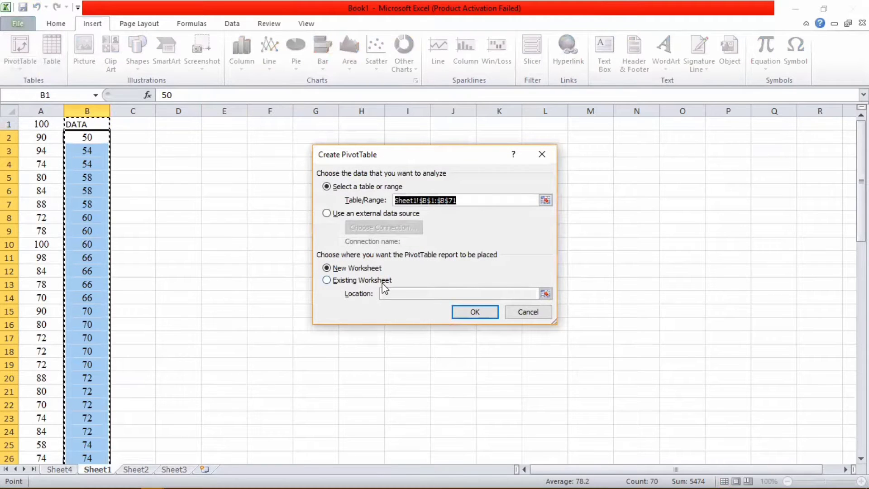
left_click(475, 312)
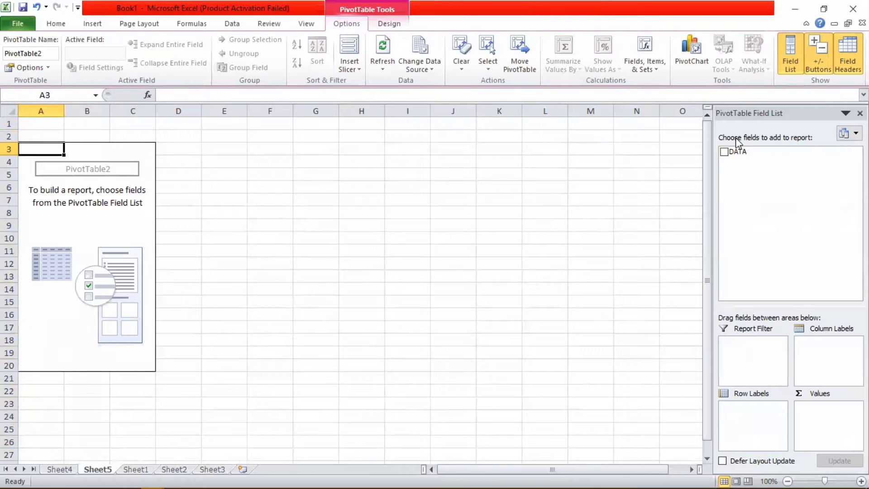
left_click(724, 152)
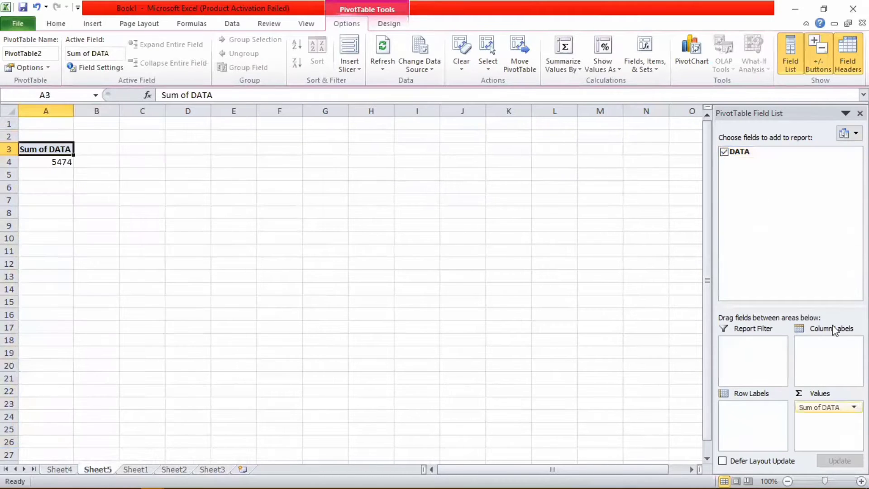
Step: Change the DATA field summary from Sum to Count, showing 70
left_click(824, 409)
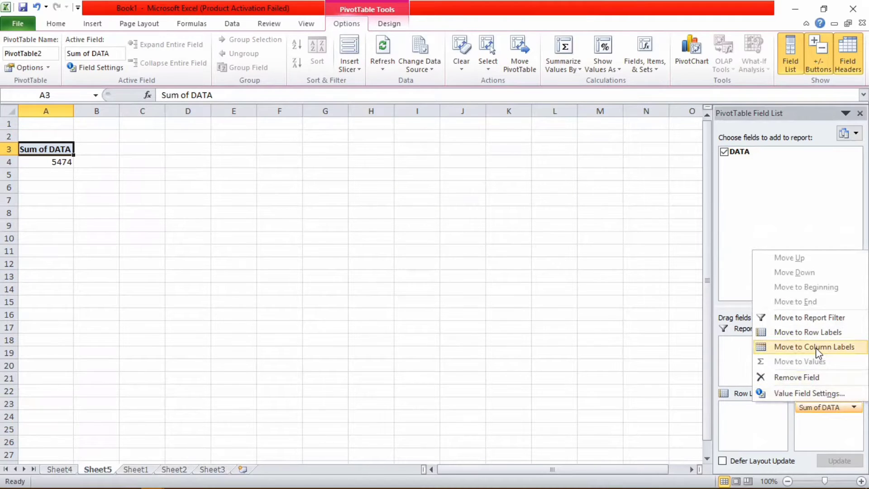
left_click(802, 393)
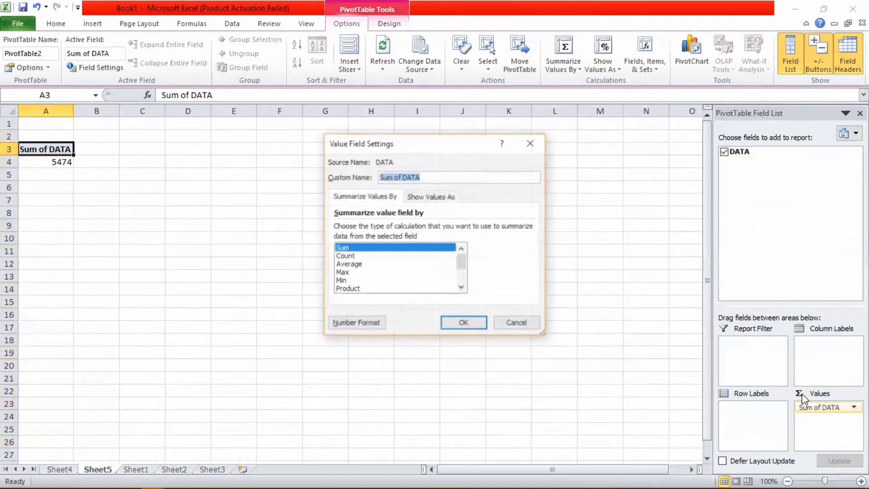
left_click(391, 257)
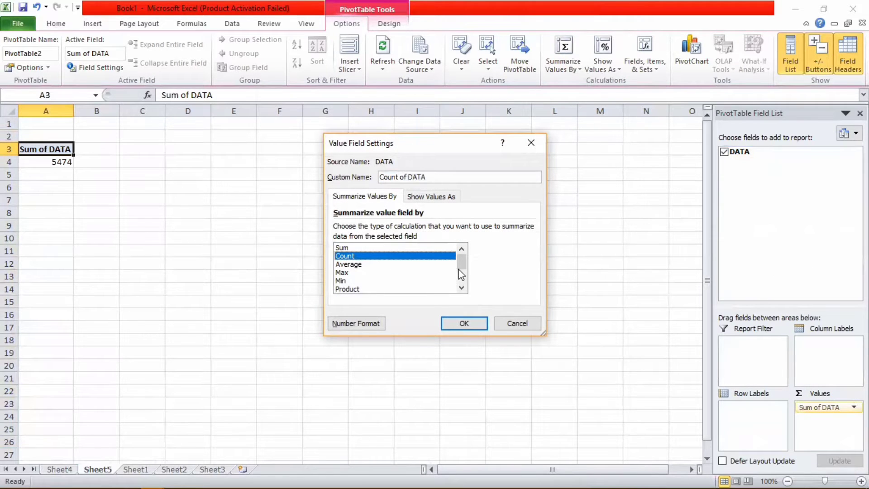
left_click_drag(461, 274, 461, 260)
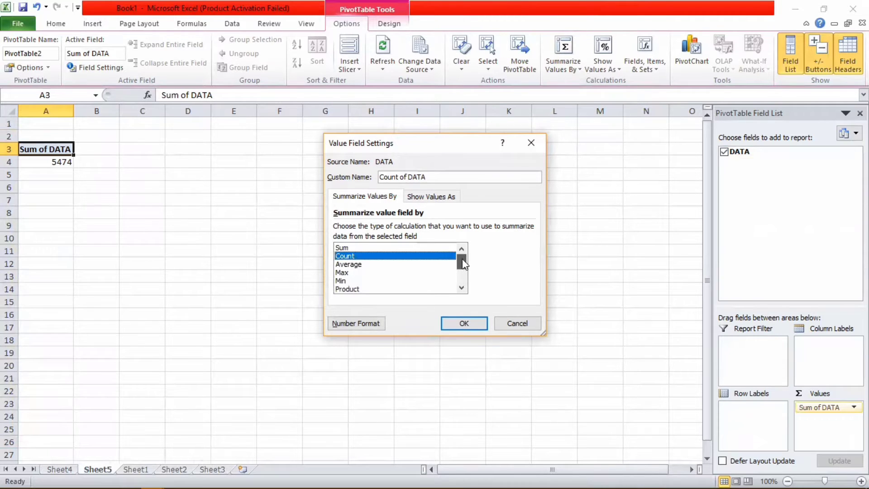
left_click(452, 320)
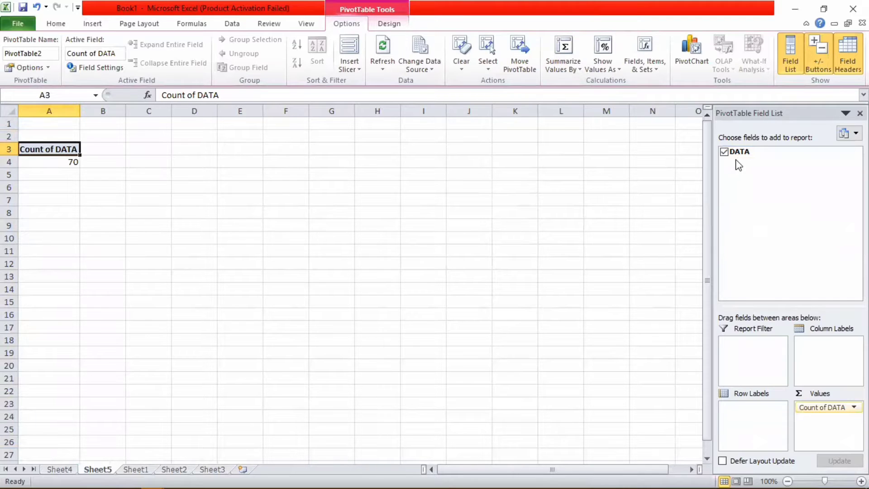
Step: Add DATA as row labels, listing each score from 50 to 100 with its count
left_click_drag(737, 150, 742, 417)
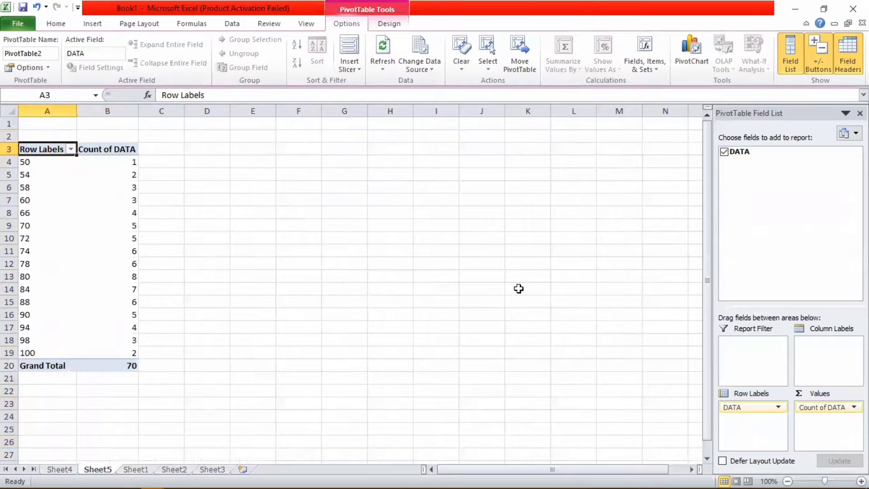
left_click(84, 172)
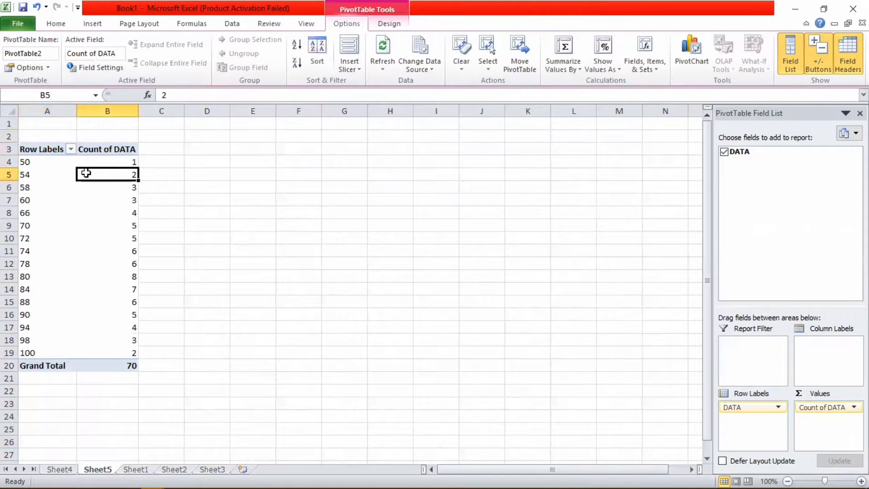
left_click(66, 162)
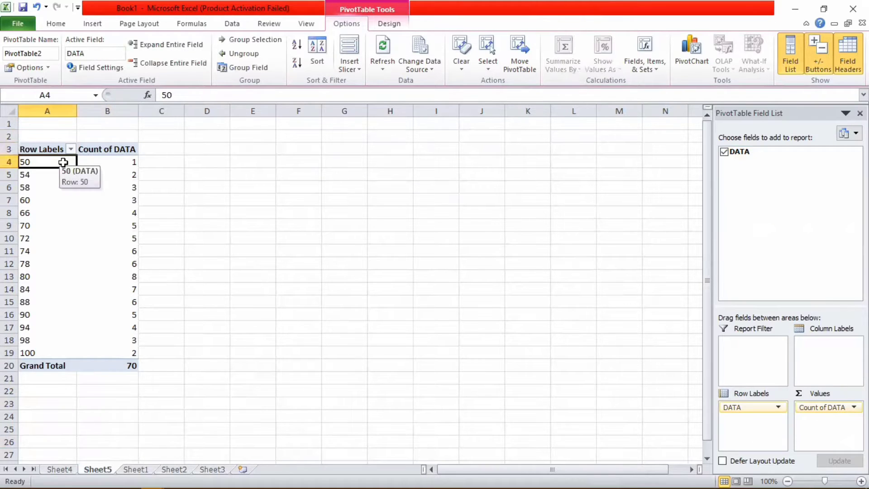
left_click(112, 164)
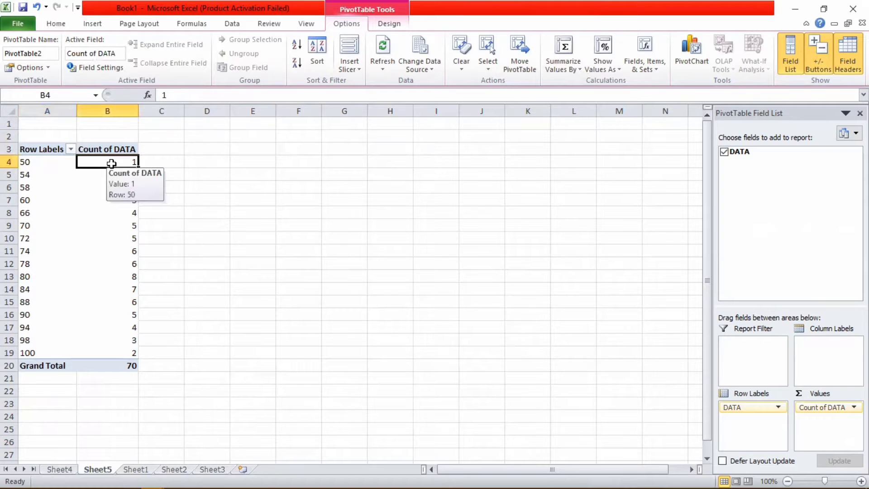
left_click(70, 174)
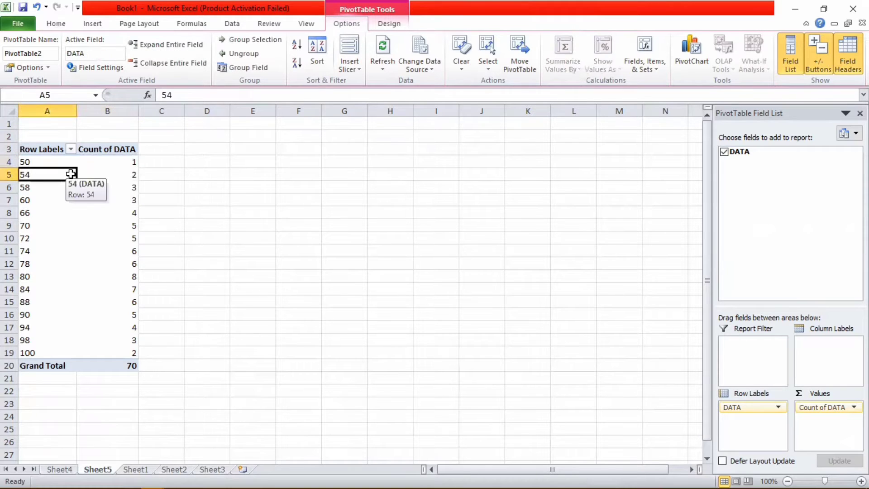
left_click(128, 177)
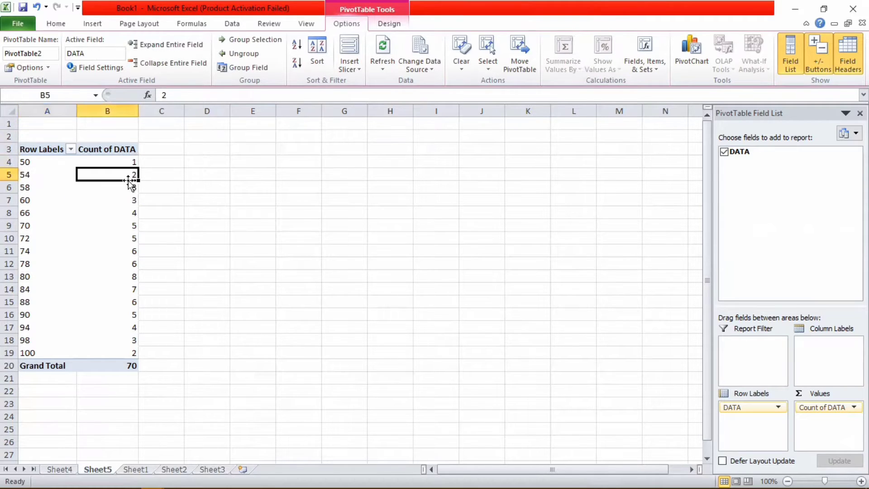
left_click(44, 239)
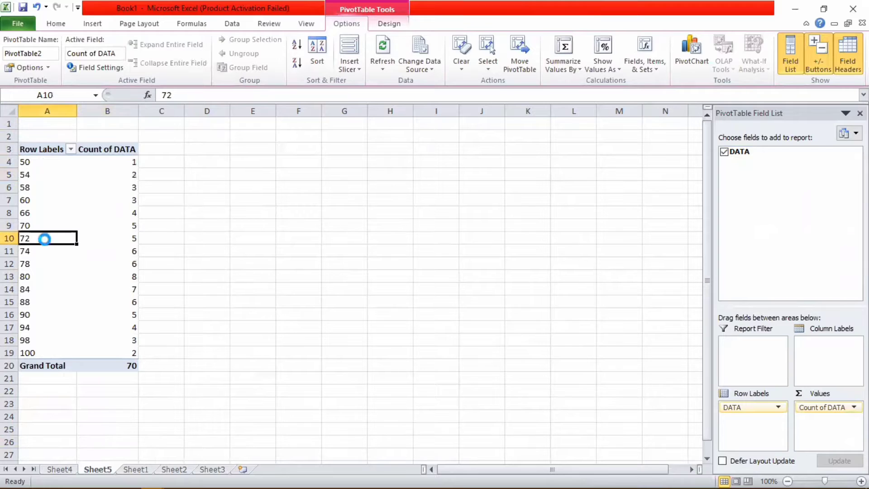
left_click(30, 355)
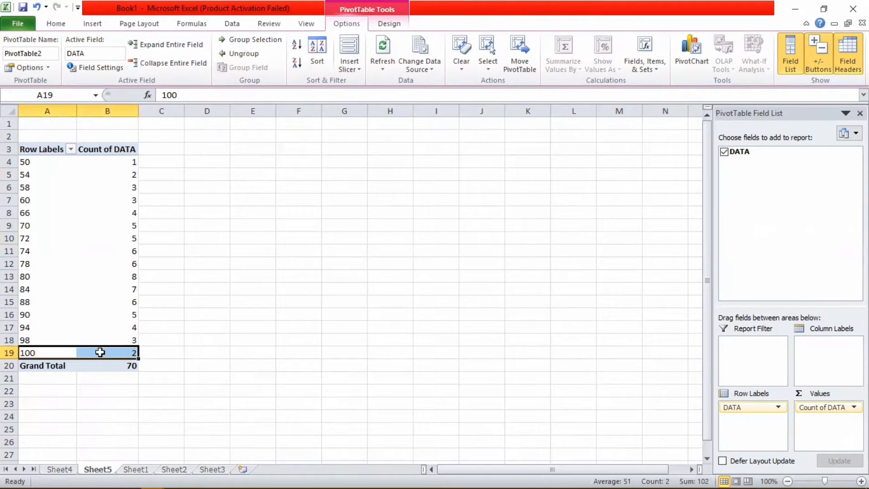
Step: Select and copy the pivot value and count rows A4:B19
left_click(156, 326)
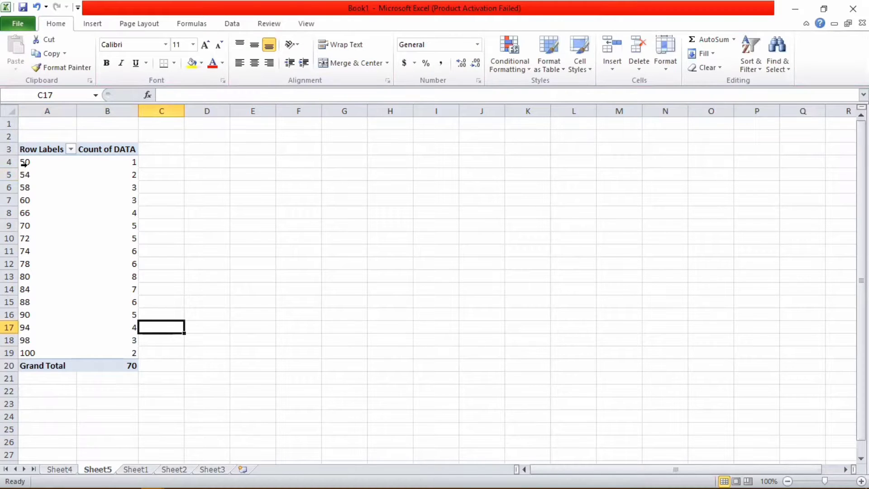
left_click(24, 163)
left_click_drag(34, 162, 108, 350)
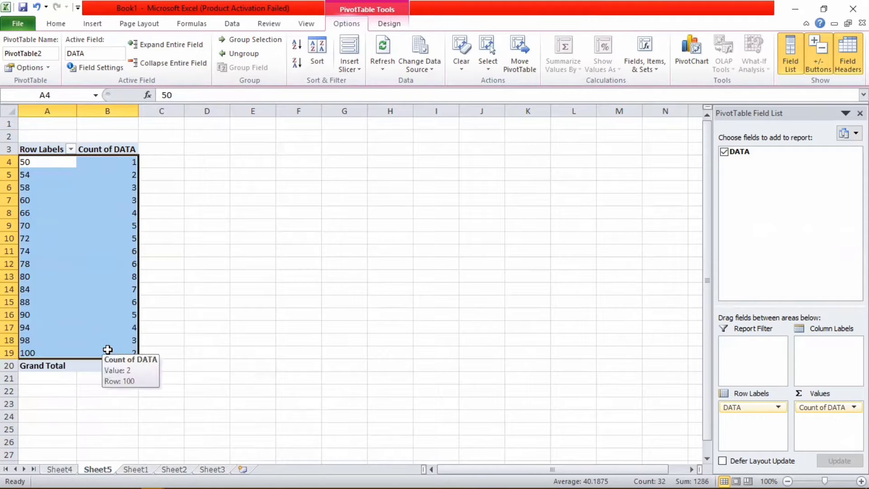
key("ctrl+c")
Step: On Sheet1, add the headings CLASS in C1 and FREQ in D1
left_click(136, 469)
type("CLASS")
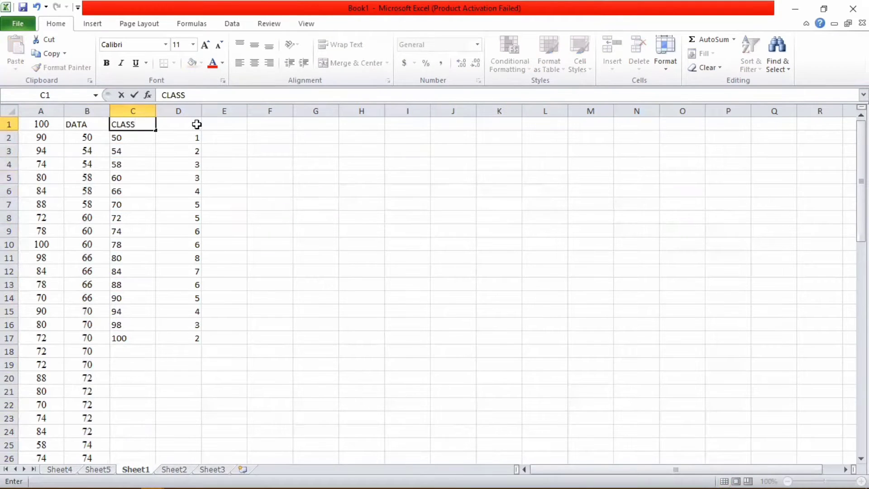
left_click(197, 124)
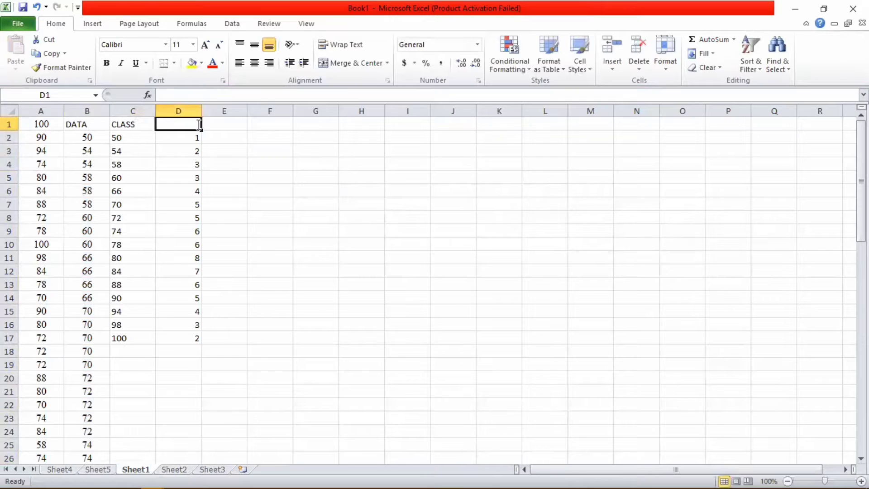
type("REQ")
key("BackSpace")
key("BackSpace")
type("FRE")
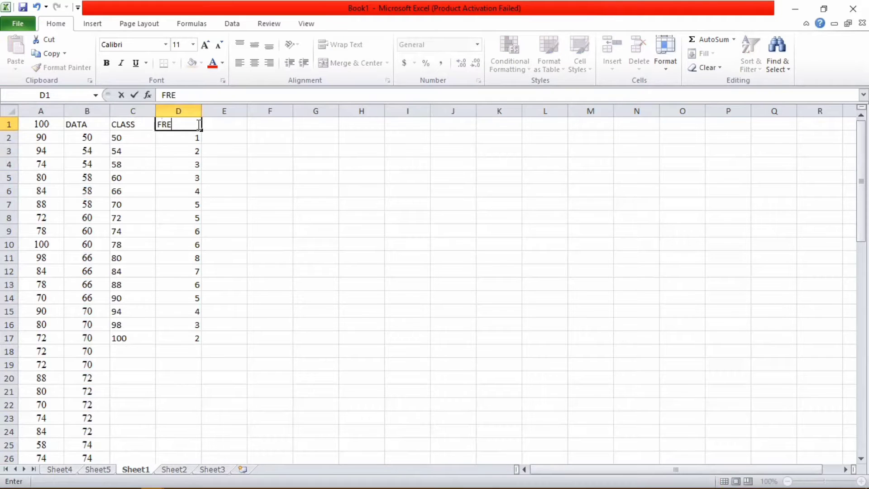
Step: Label C18 GRAND TOTAL and enter =SUM(D2:D17) in D18, giving 70
left_click(135, 352)
type("G")
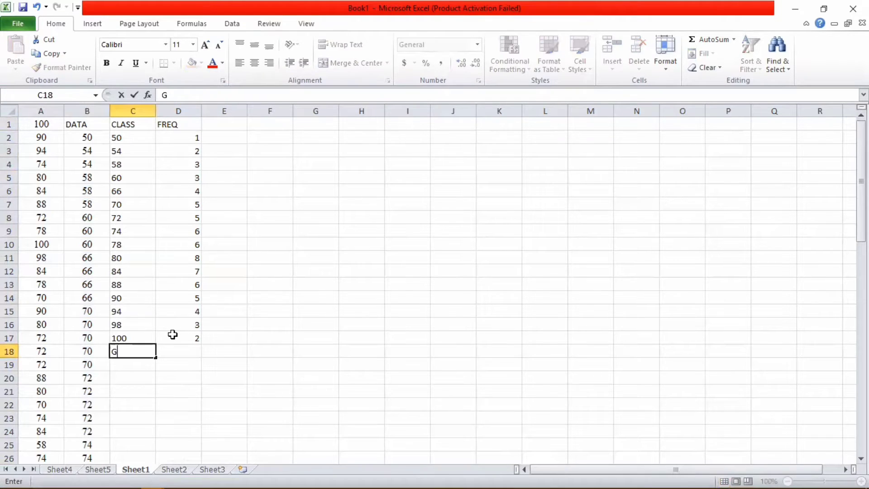
type("RAND TOTAL")
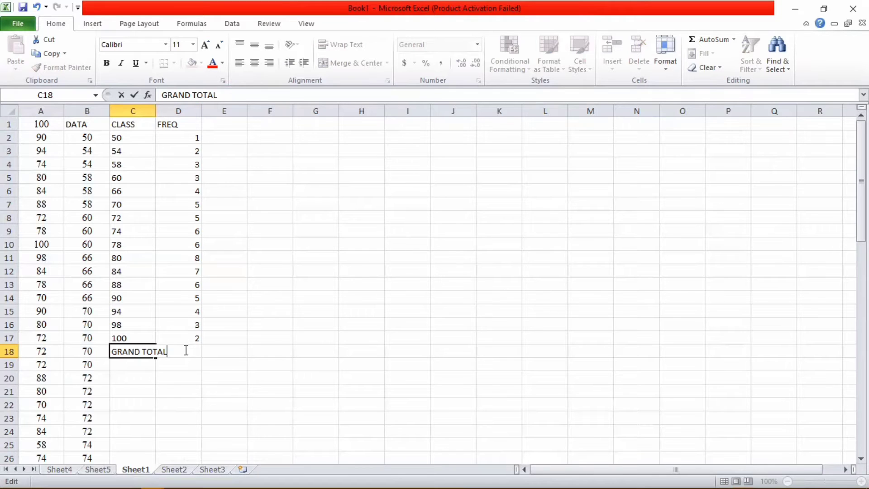
left_click(225, 351)
left_click(194, 351)
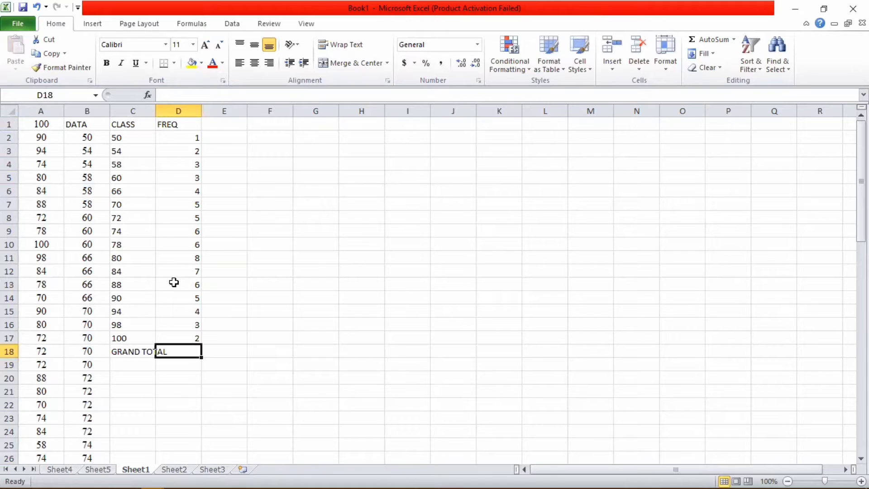
type("=SY")
key("BackSpace")
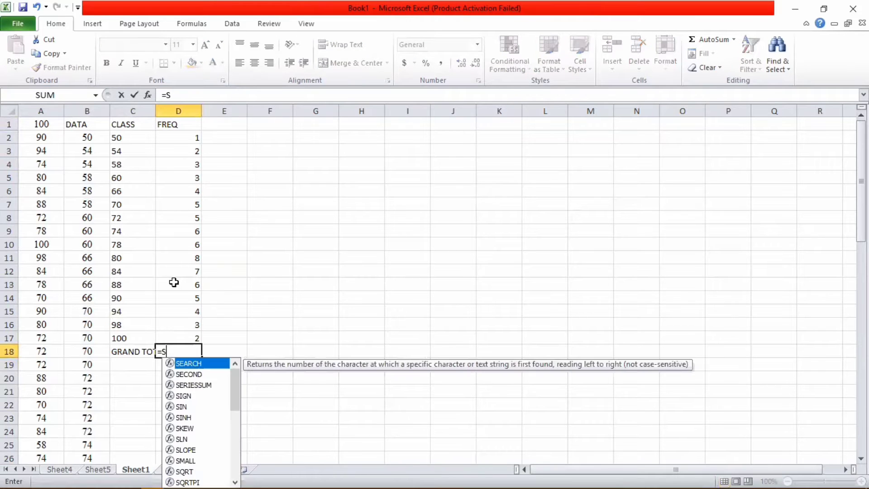
type("UM")
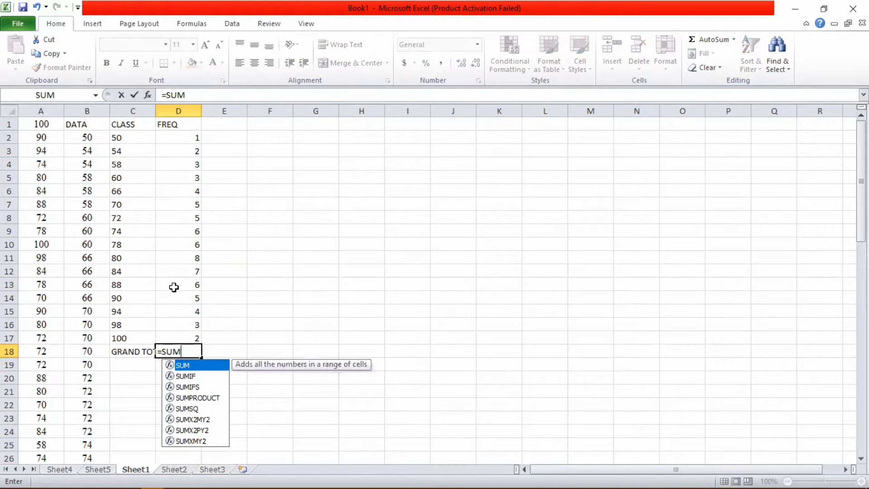
double_click(195, 366)
left_click(193, 139)
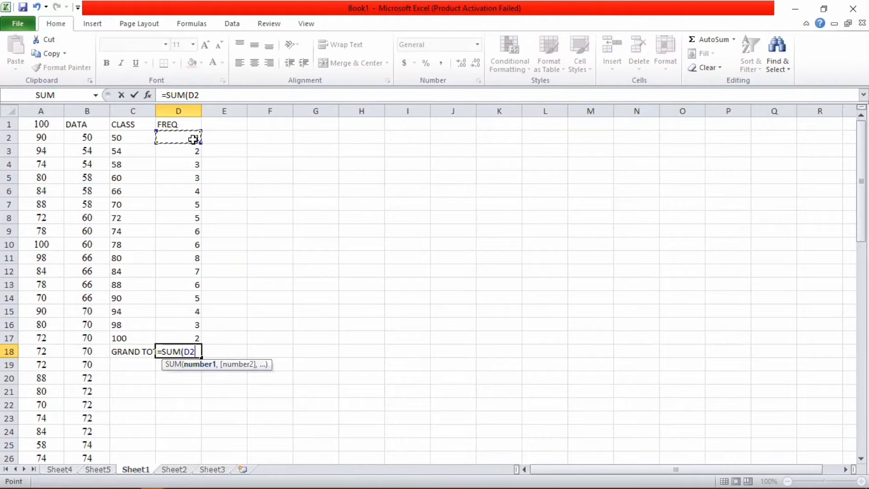
left_click_drag(193, 139, 197, 338)
type(")")
key("Return")
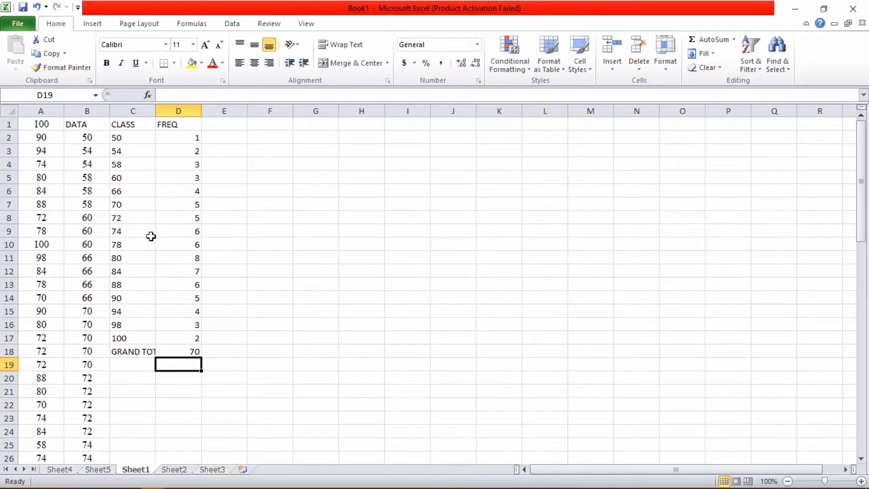
Step: Widen column C so the GRAND TOTAL label fits
left_click(151, 152)
left_click_drag(154, 109, 173, 111)
left_click(314, 189)
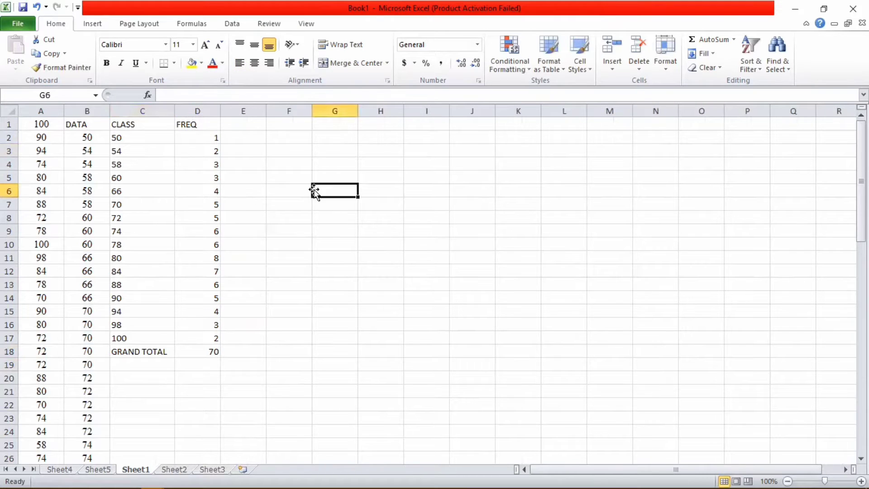
Step: Take the central tendency and variability task lines from Word and paste them into F1:F2
key("alt+Tab")
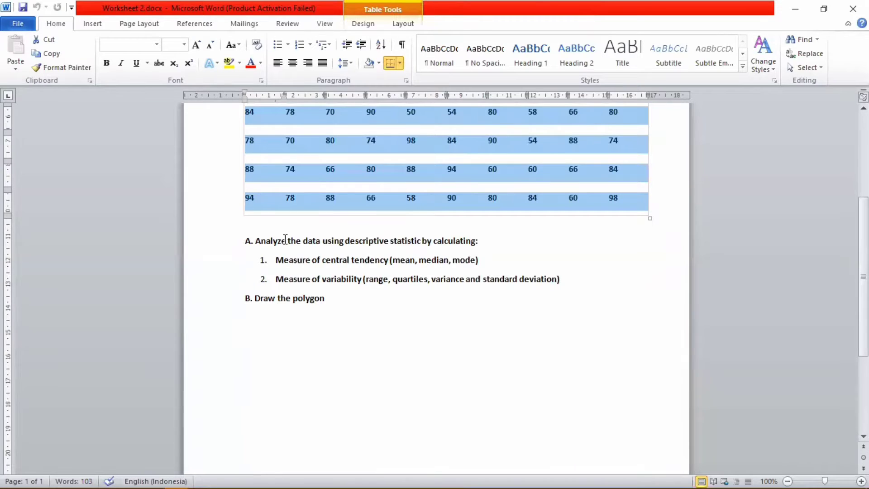
left_click_drag(261, 262, 568, 283)
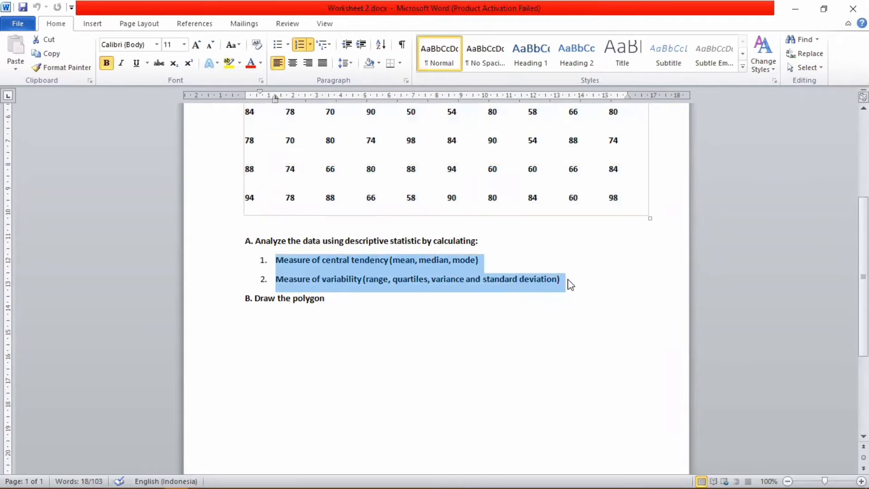
mouse_move(141, 474)
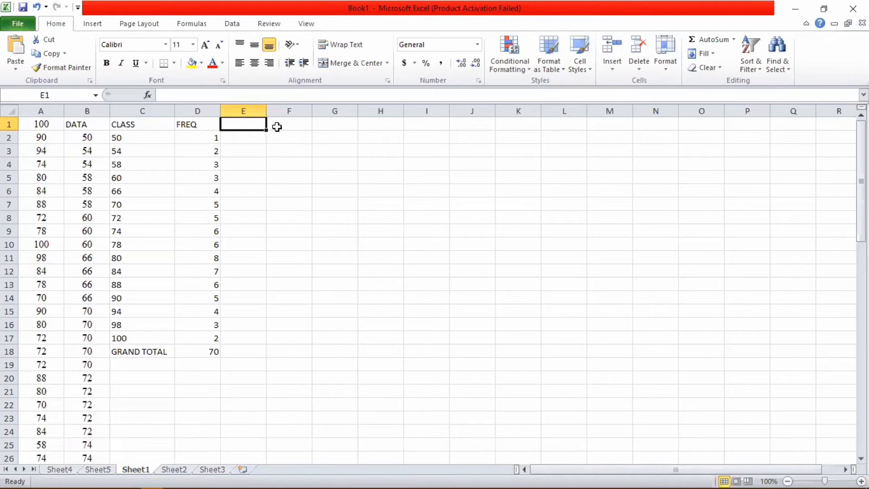
left_click(277, 126)
type("1. Measure of central tendency (mean, median, mode) 2. Measure of variability (range, quartiles, variance and standard deviation)")
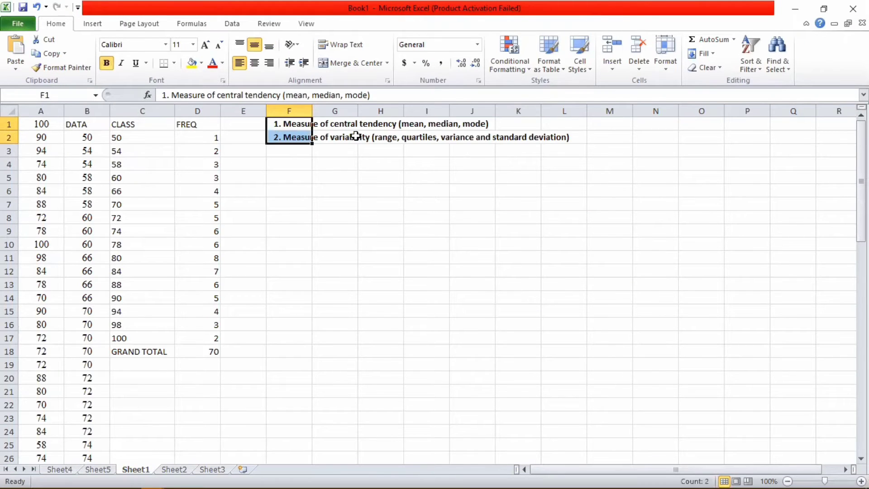
left_click(333, 135)
Step: Label F4 Mean and enter =AVERAGE(B:B) in G4, returning 78.2
left_click(276, 164)
type("M")
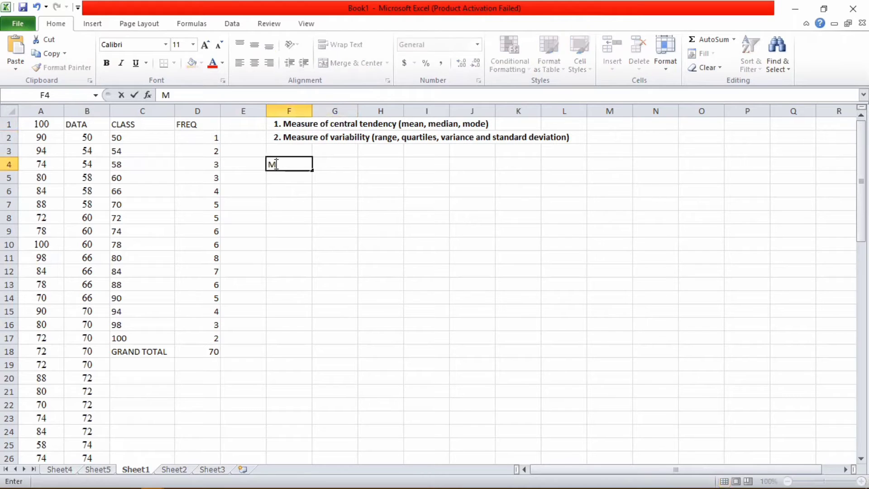
type("ean")
left_click(337, 159)
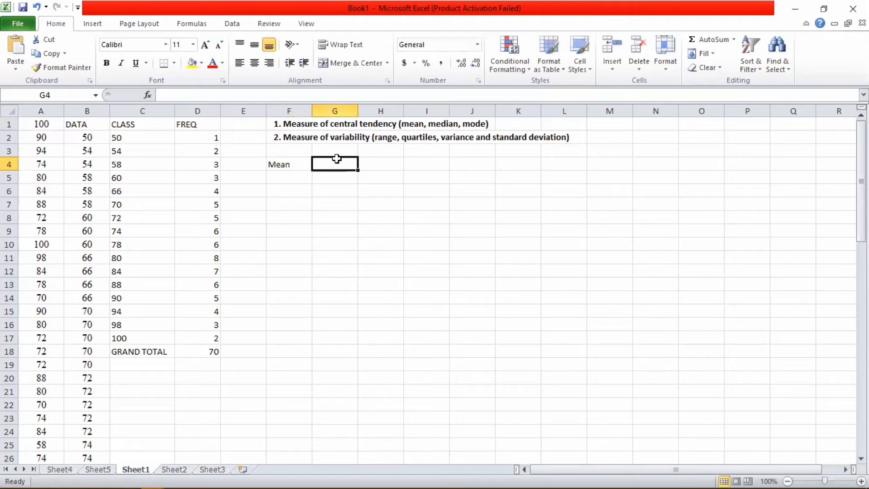
type("=")
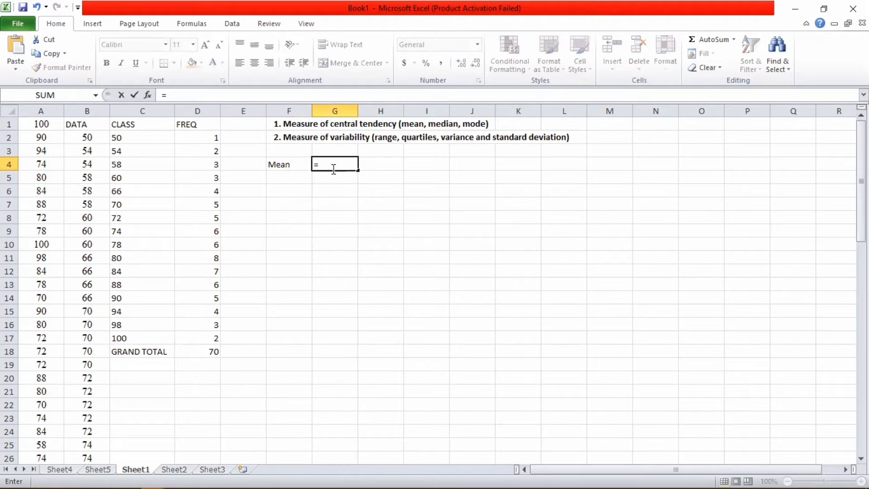
type("AVER")
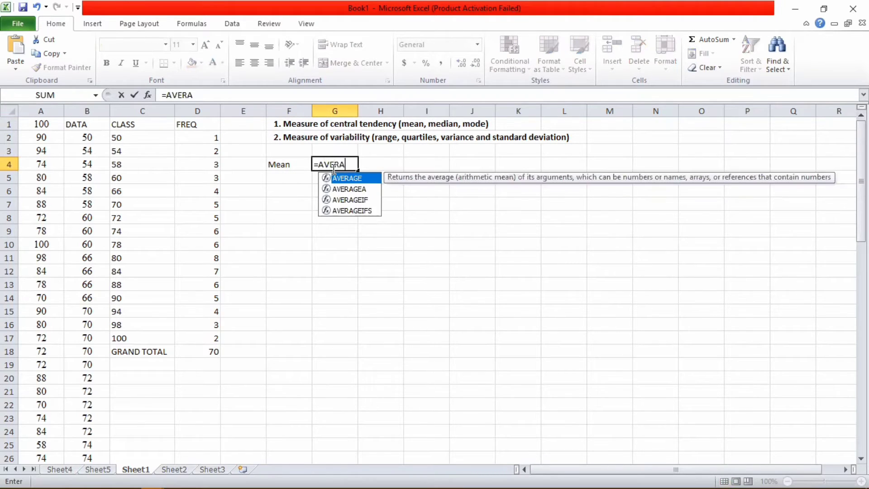
type("A")
double_click(362, 179)
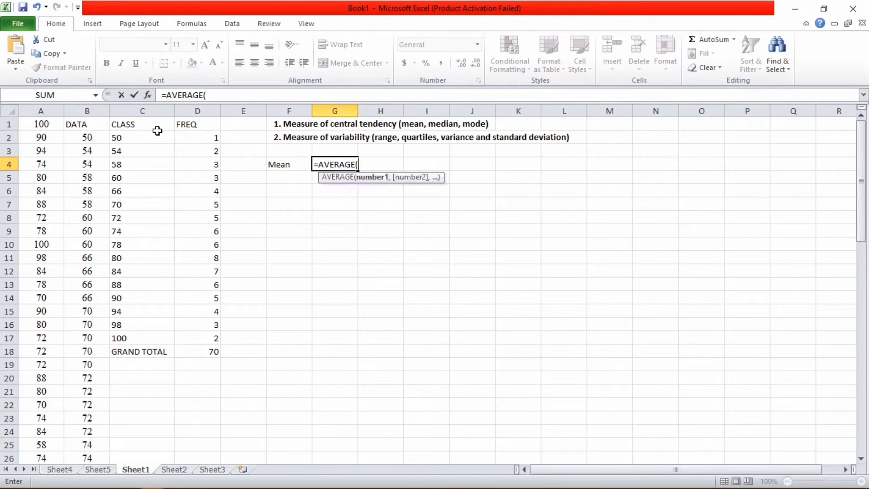
left_click(93, 111)
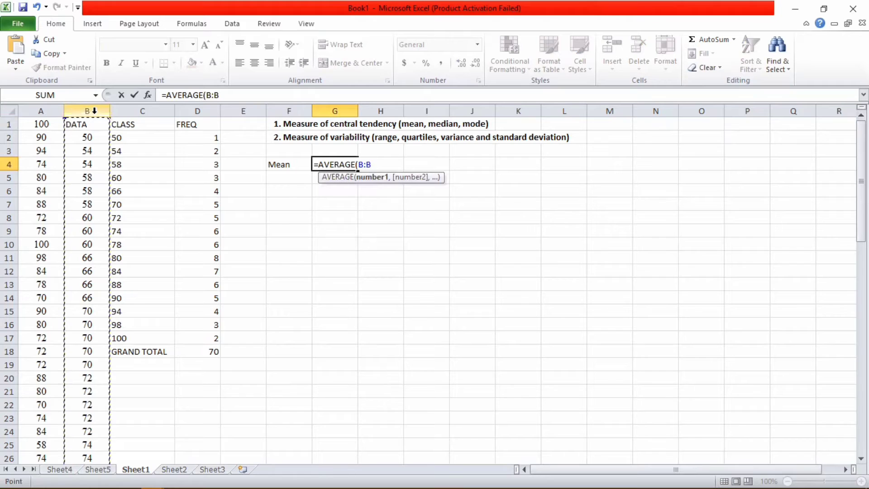
type(")")
key("Return")
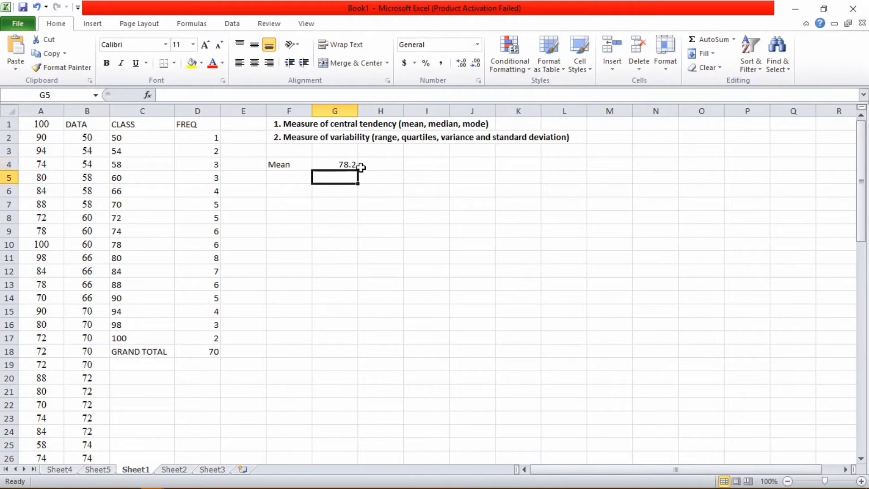
left_click(295, 175)
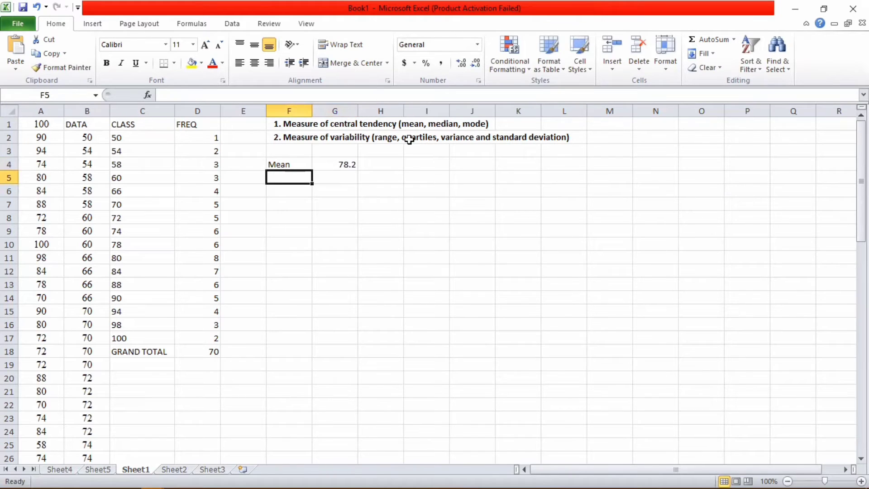
Step: Label F5 Median, enter =MEDIAN(B:B) in G5 returning 79, and start Mode in F6
type("m")
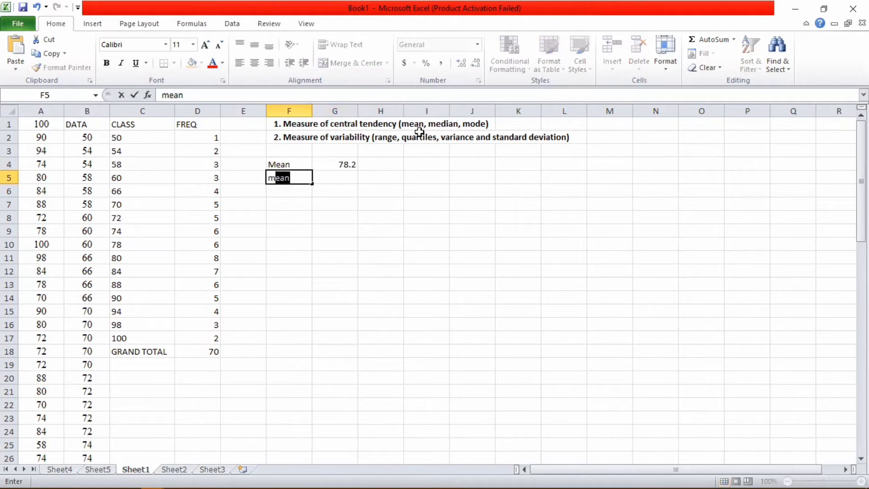
type("ed")
type("Medi")
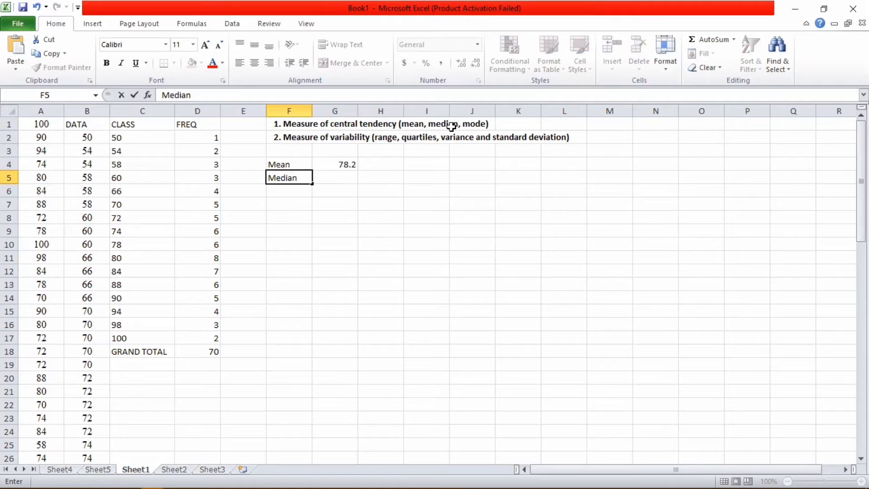
left_click(353, 178)
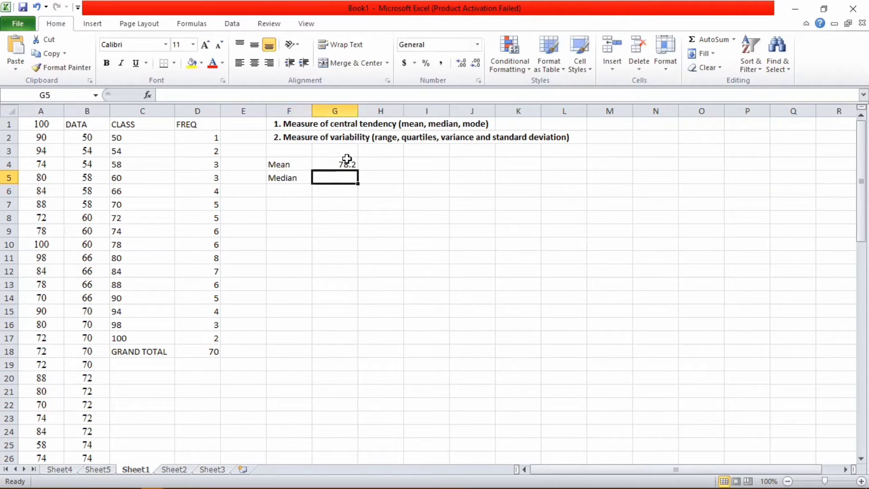
type("=")
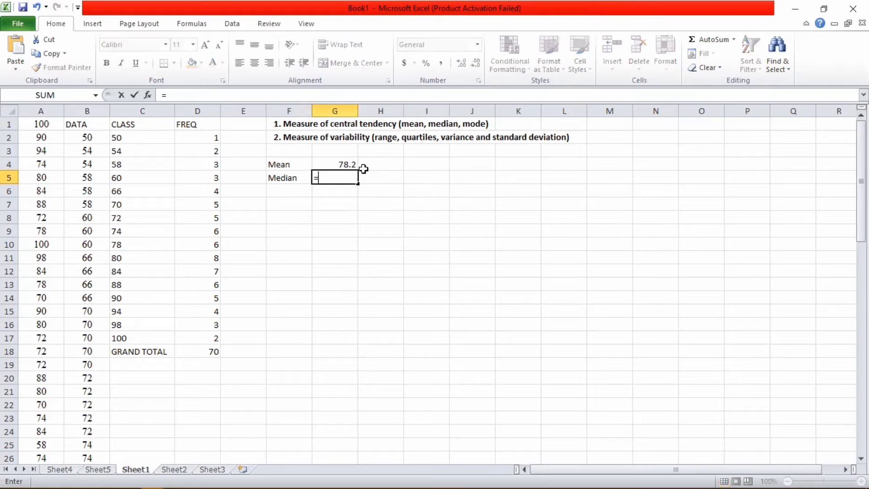
type("MED")
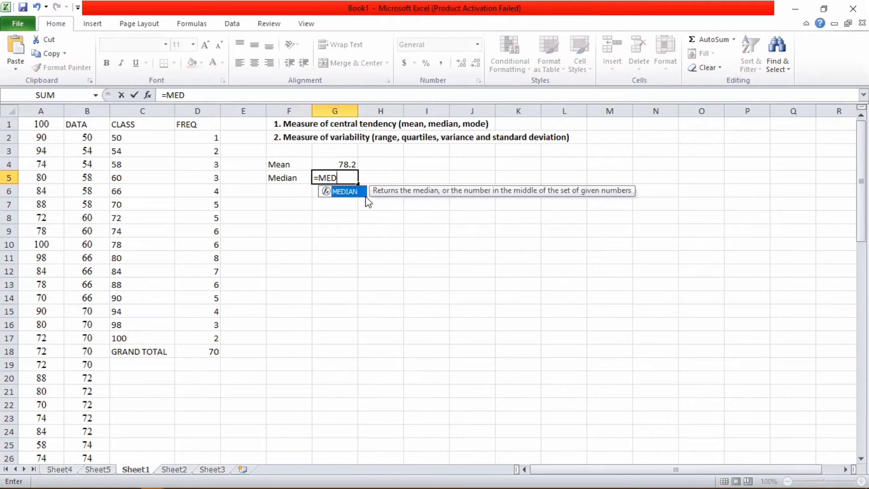
double_click(357, 191)
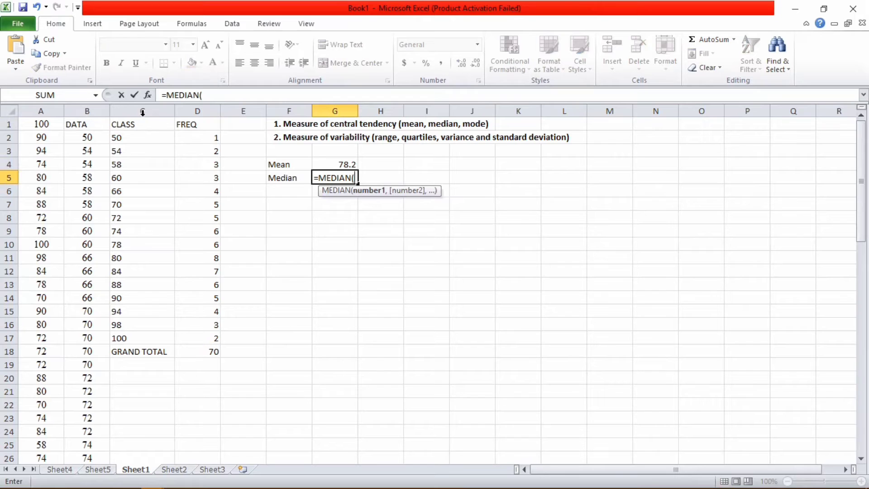
left_click(97, 111)
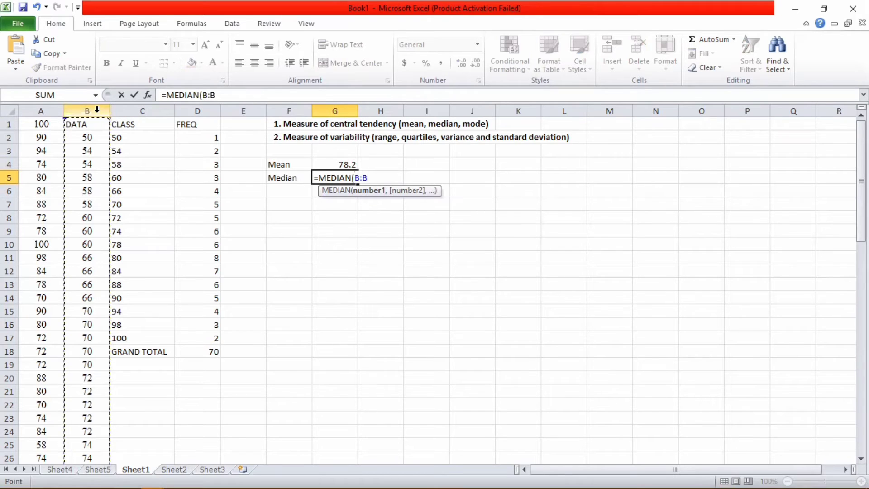
type(")")
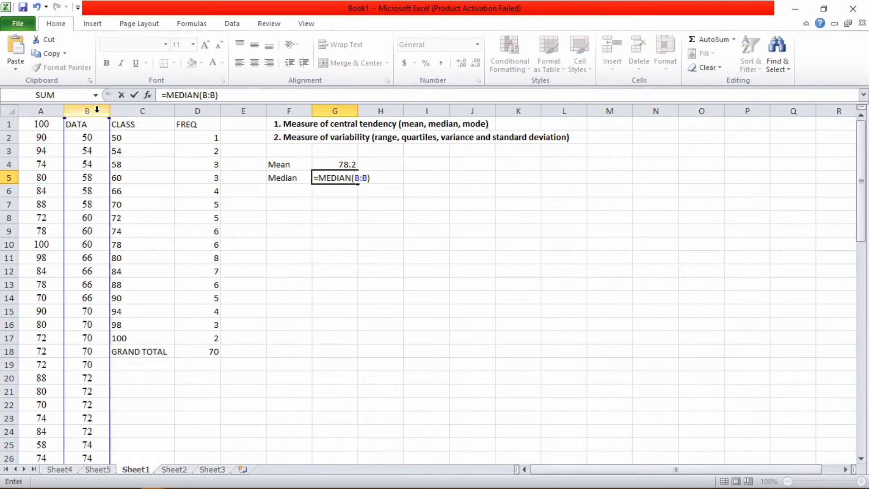
key("Return")
left_click(287, 189)
type("Mode")
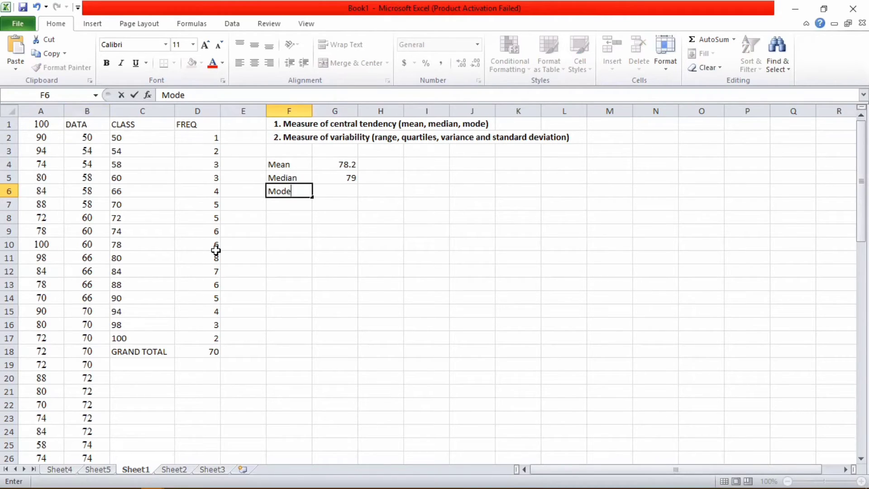
Step: Check the frequency table: class 80 has the highest frequency, 8
left_click(217, 260)
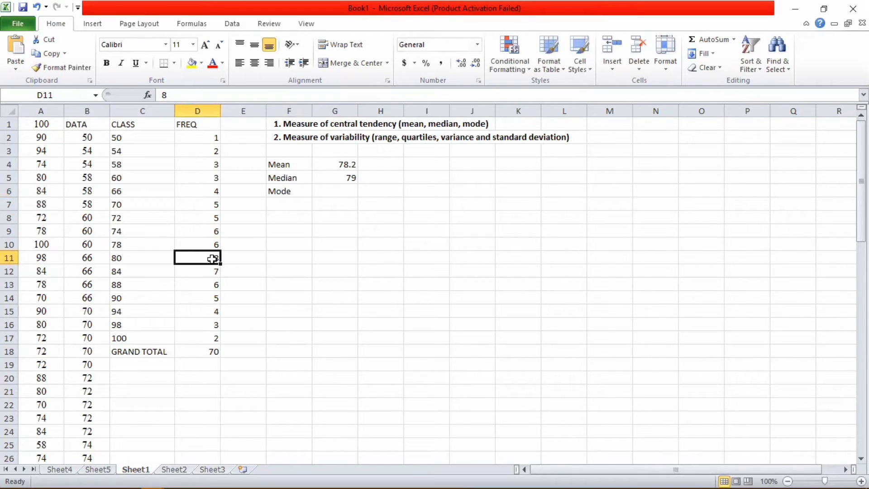
left_click(155, 258)
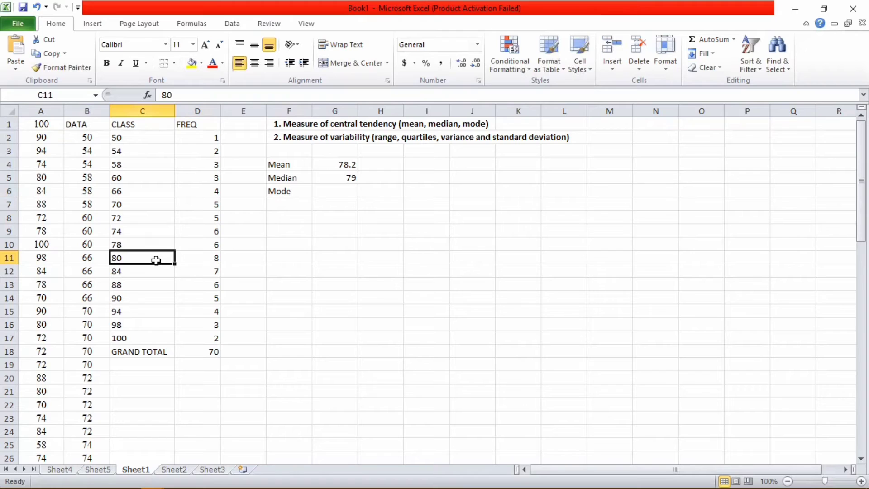
left_click(212, 262)
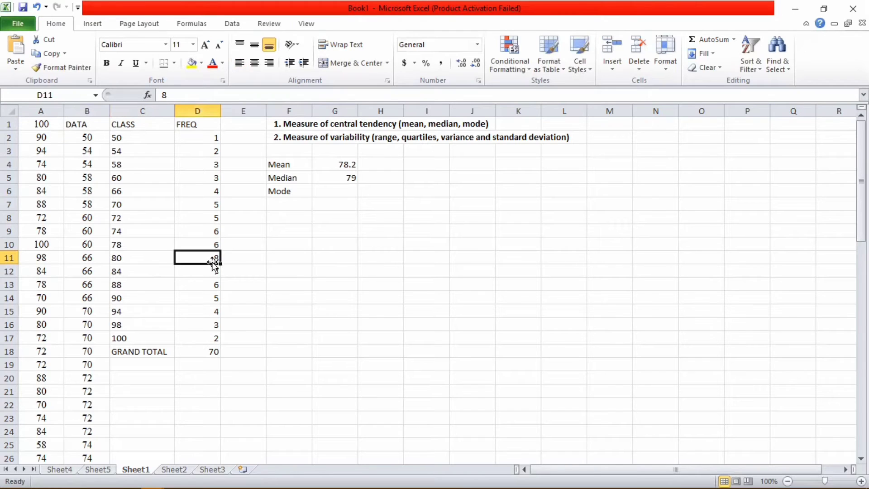
Step: Enter =MODE(B:B) in G6, returning 80
left_click(333, 194)
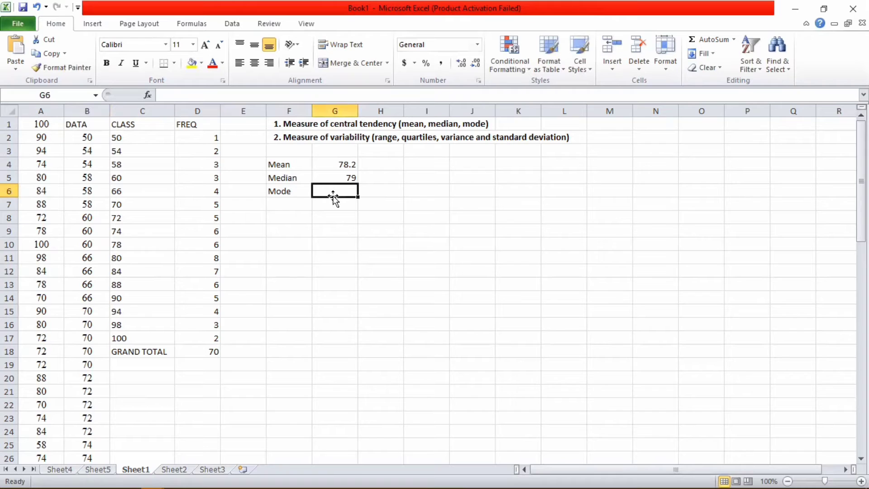
type("=MO")
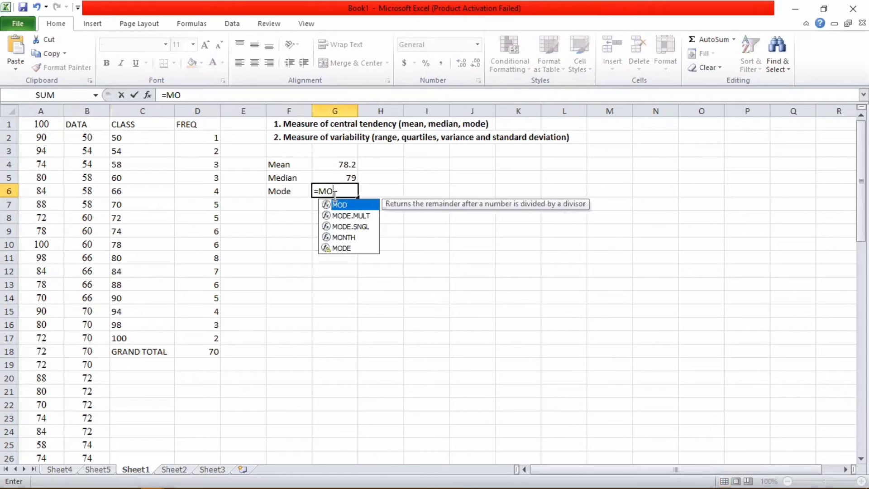
double_click(342, 248)
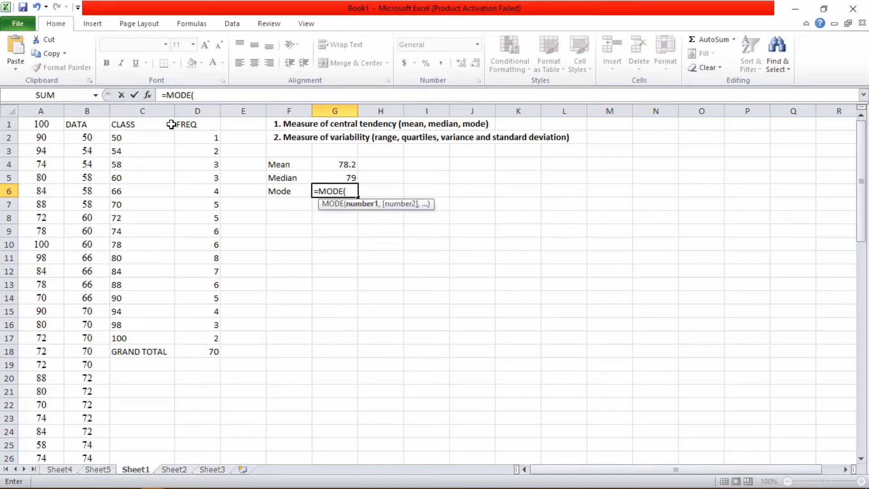
left_click(102, 109)
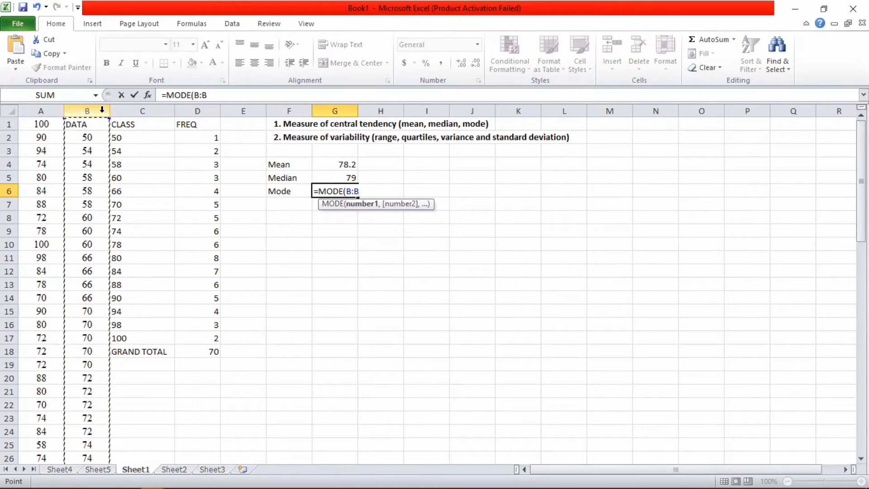
type(")")
key("Return")
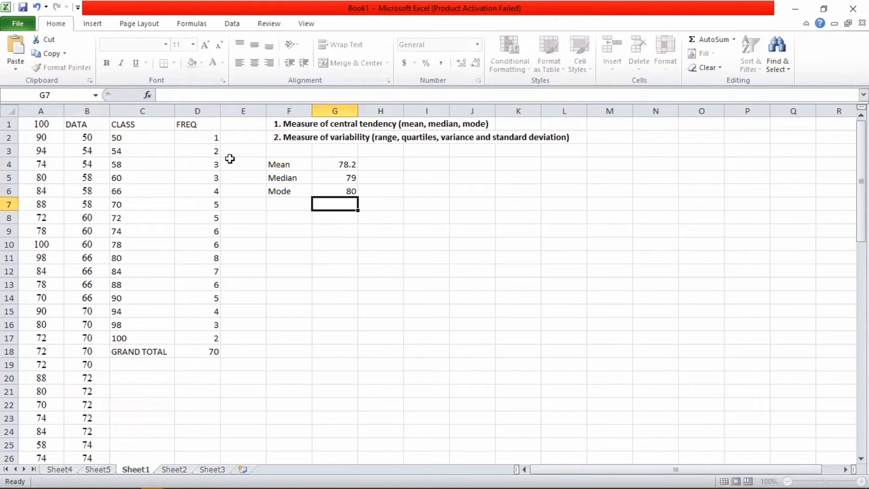
Step: Verify the mode of 80 against class 80's frequency of 8
left_click(325, 193)
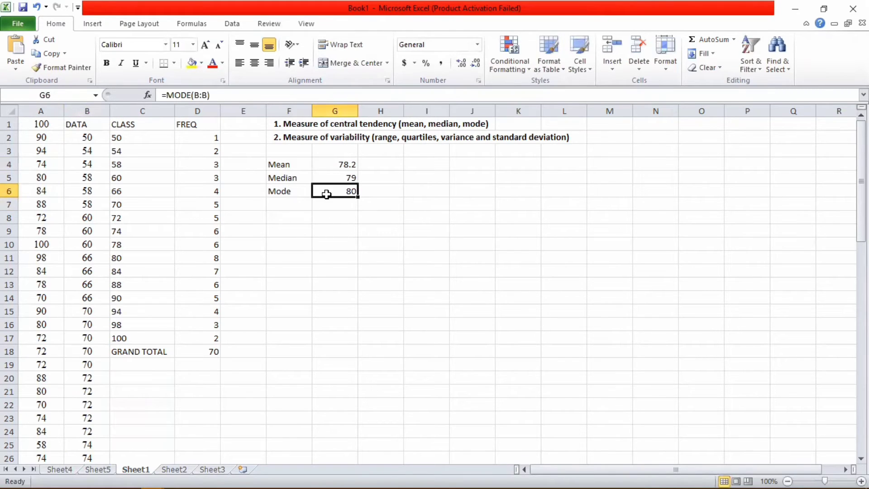
left_click(138, 257)
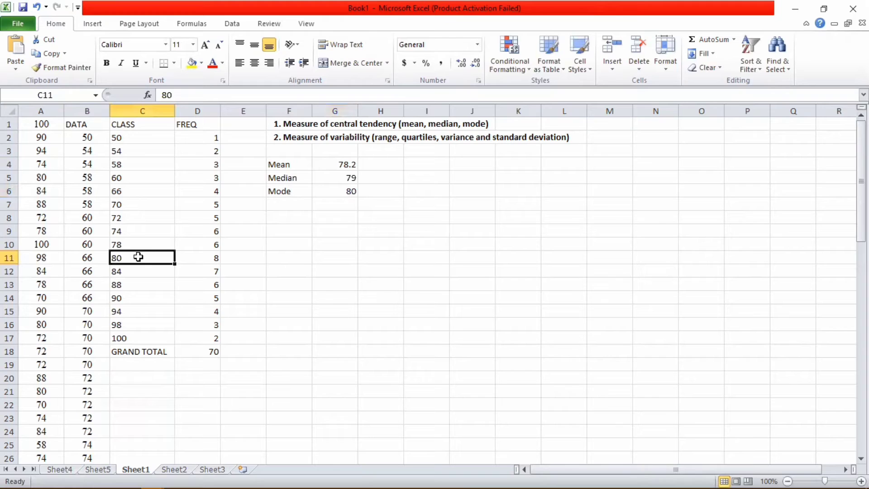
left_click(209, 261)
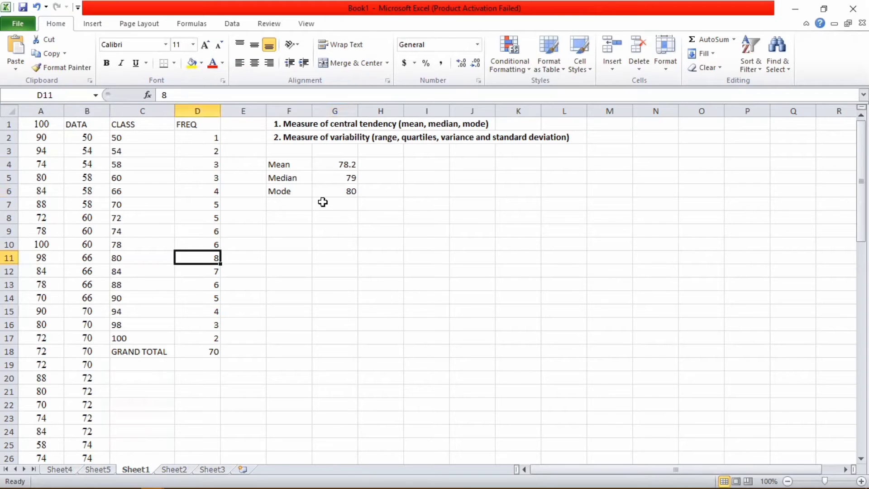
left_click(339, 195)
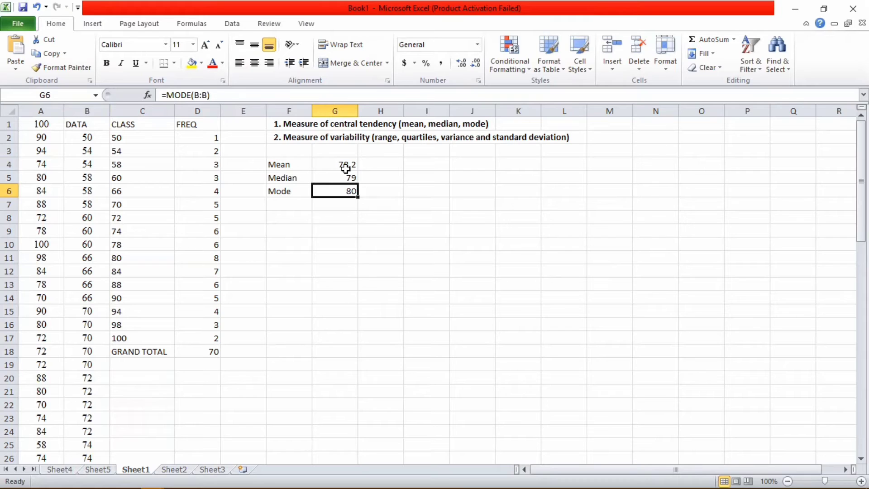
left_click(278, 142)
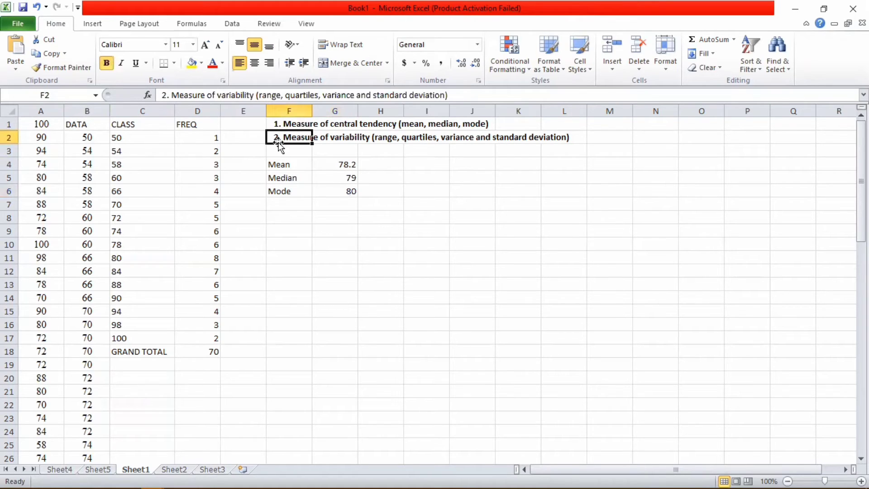
Step: Label F8 'Range', widen column G, and note 'Nilai max-nilai min' in G8
left_click(286, 218)
type("Range")
left_click(333, 213)
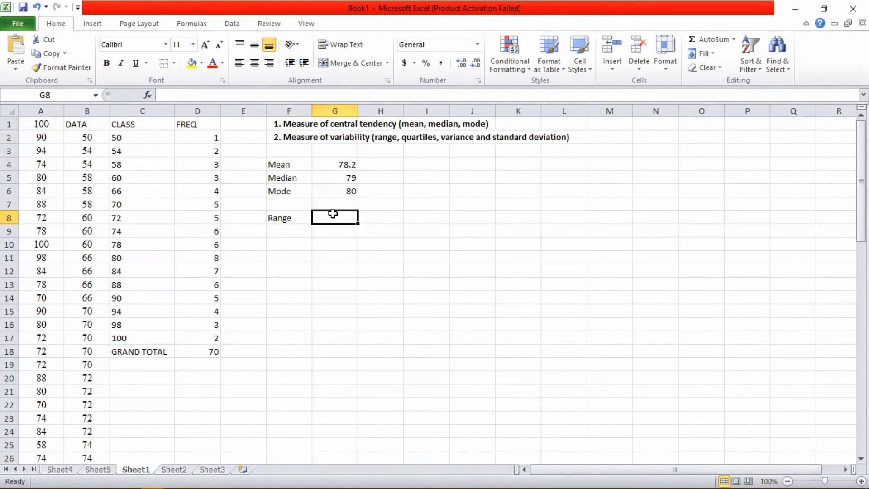
left_click_drag(357, 111, 386, 111)
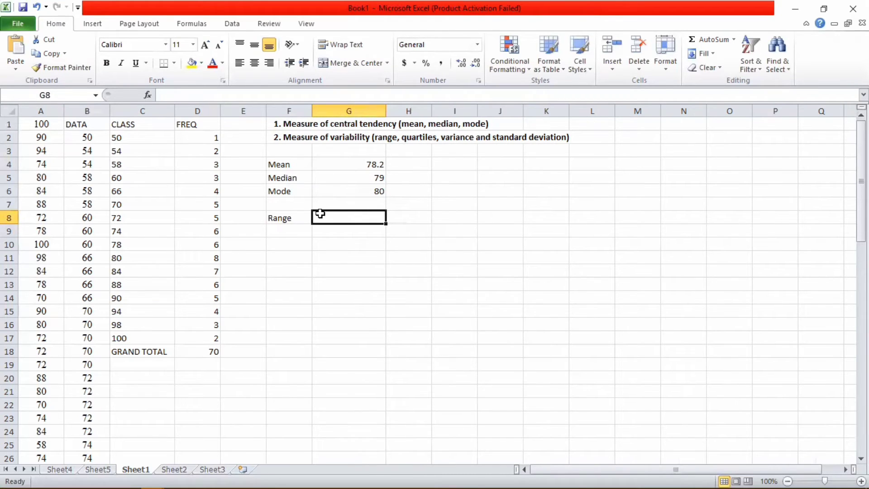
type("Nilai ")
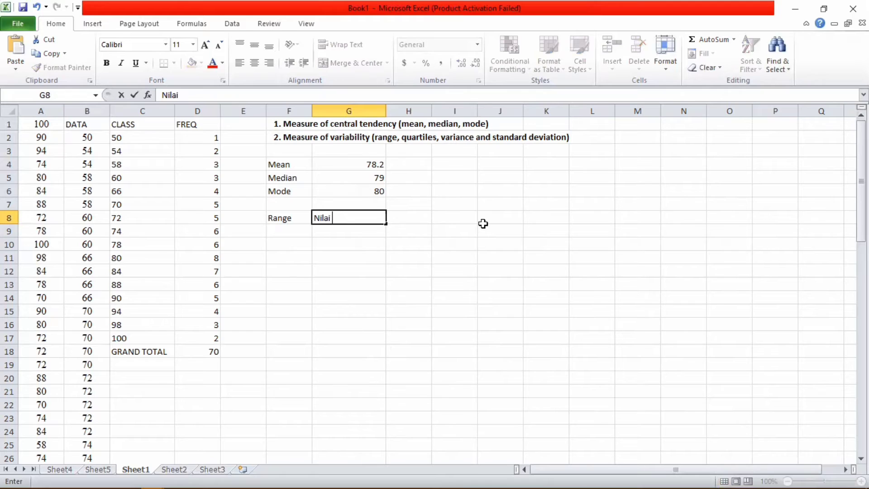
type("max-nilai min")
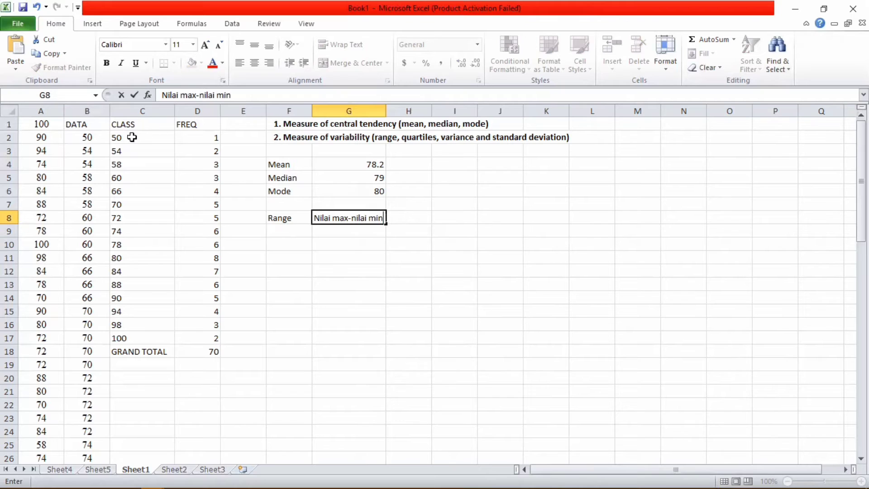
left_click(142, 346)
Step: Review the class values, from lowest 50 to highest 100
left_click(145, 335)
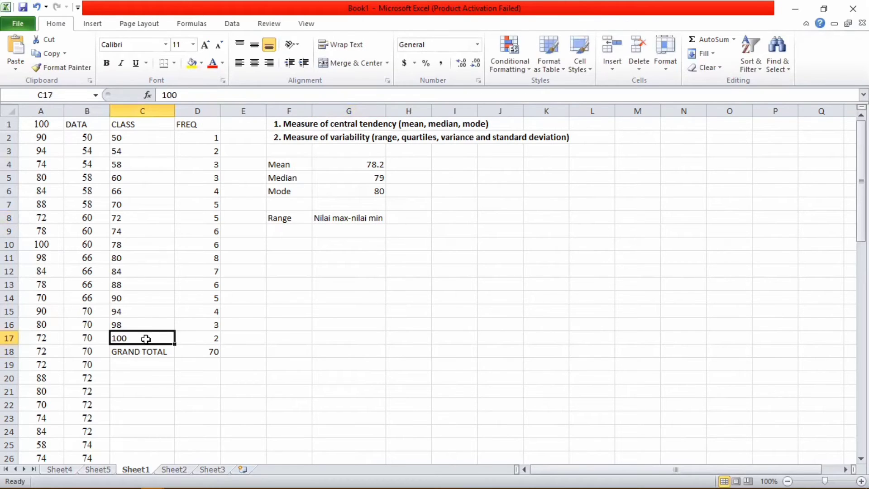
left_click(149, 137)
double_click(145, 134)
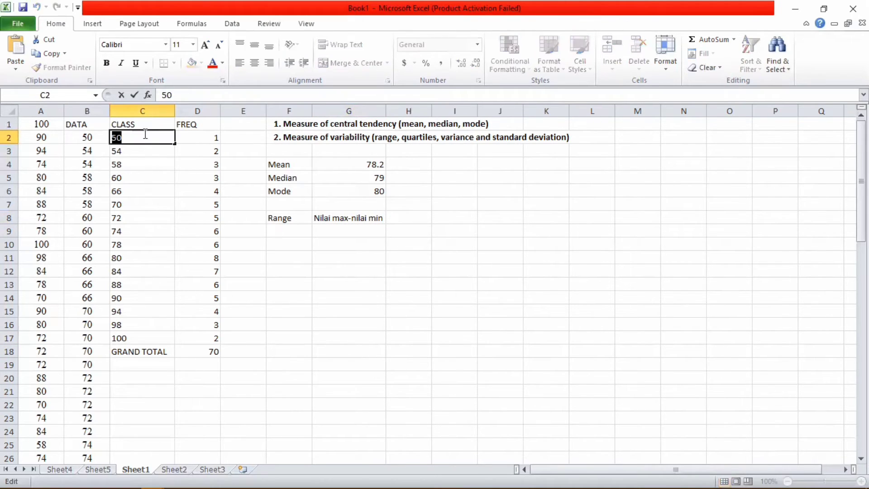
left_click_drag(139, 159, 128, 338)
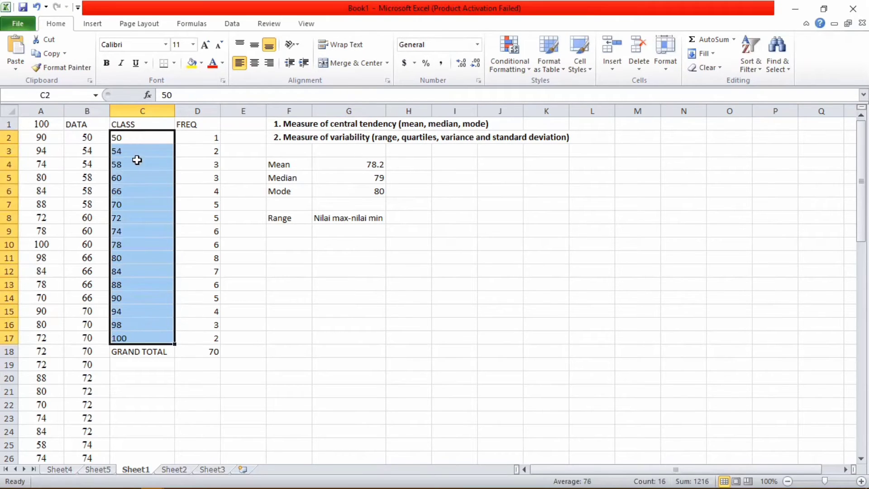
left_click(418, 207)
Step: Enter =C17-C2 in H8, giving a range of 50
left_click(416, 219)
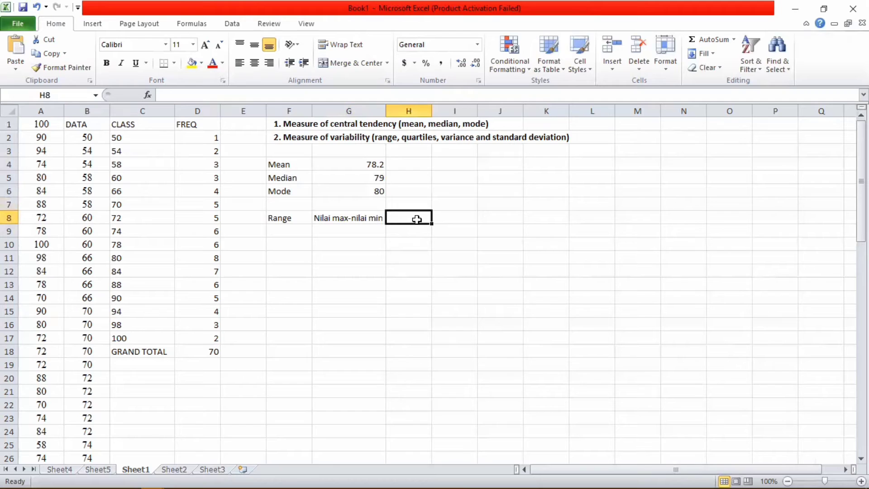
type("=")
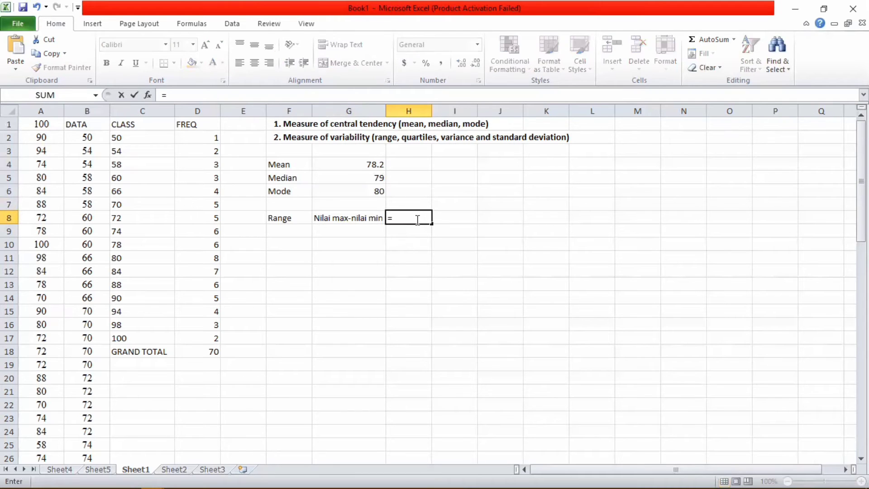
left_click(124, 347)
key("BackSpace")
left_click(146, 339)
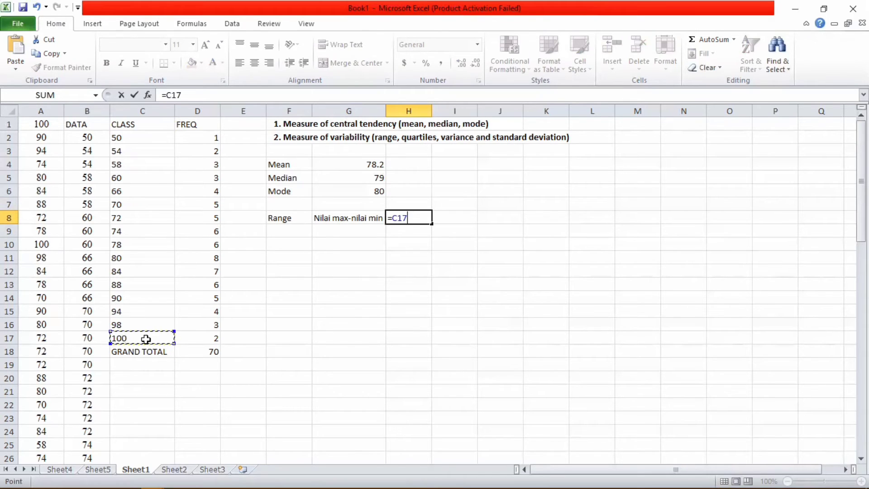
type("-")
left_click(130, 139)
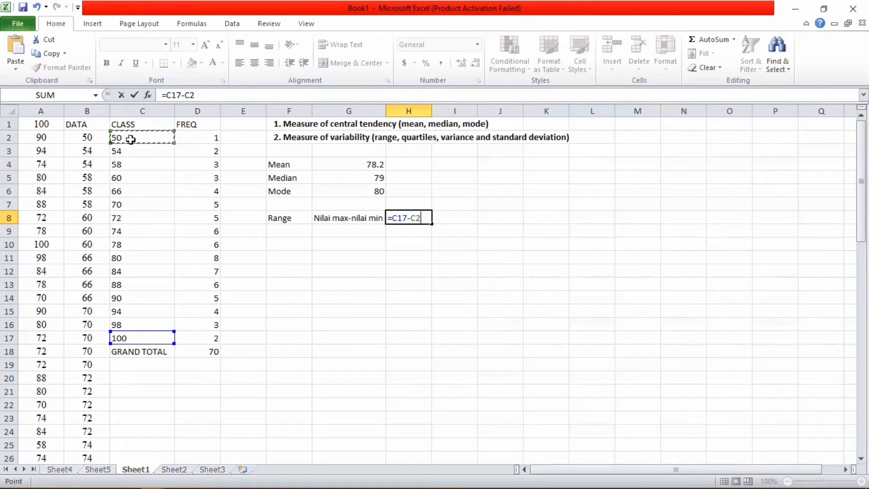
key("Return")
left_click(297, 234)
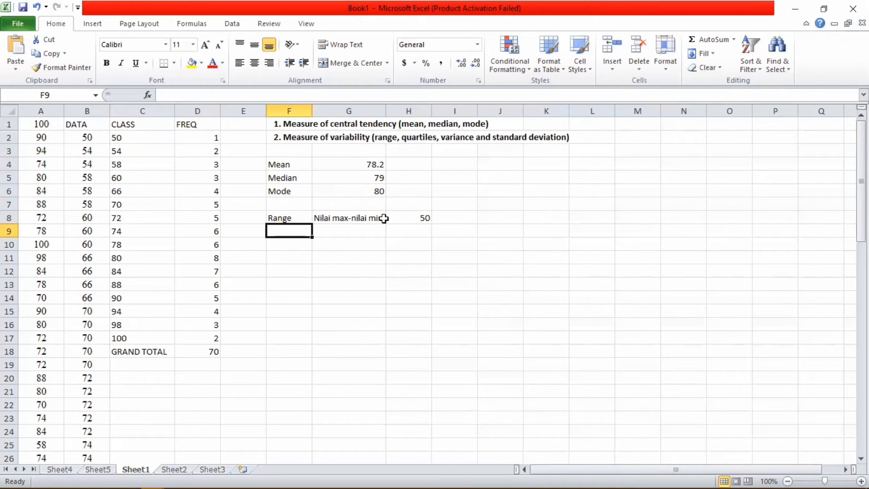
Step: Add the Quartile 1 and Quartile 2 labels in F9 and F10
type("Quartile")
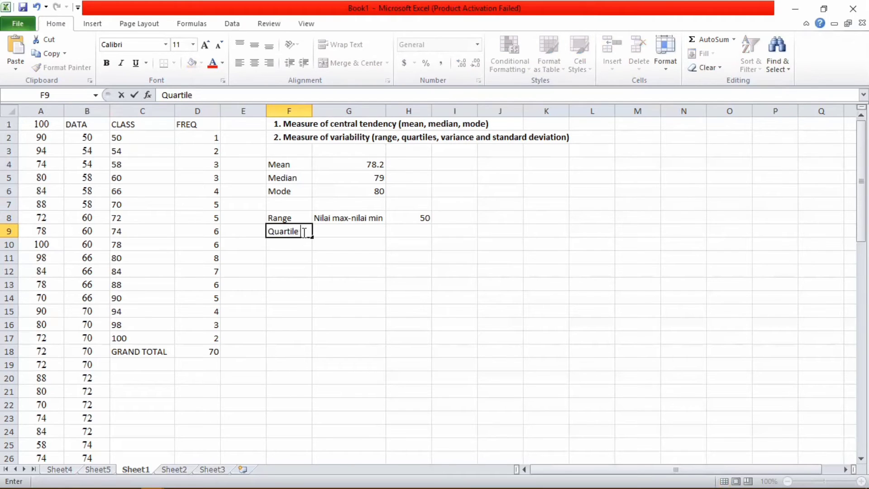
type(" 1")
key("Return")
type("Quar")
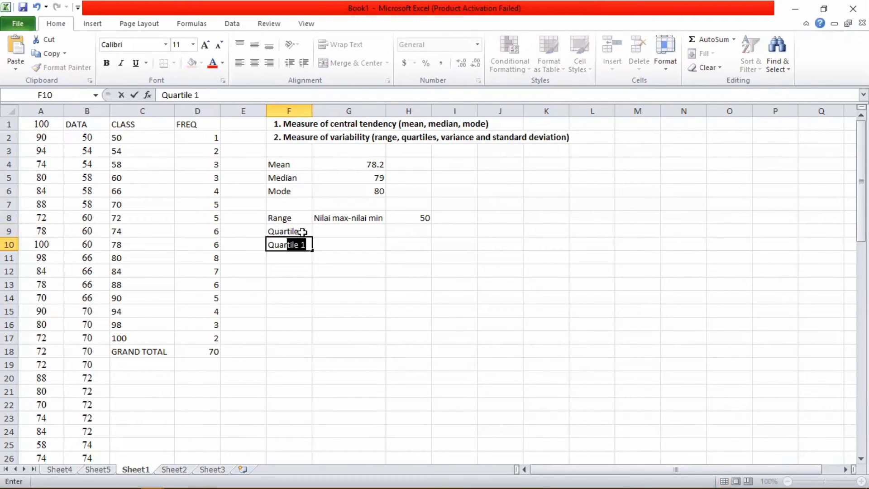
type("tile 2")
key("Return")
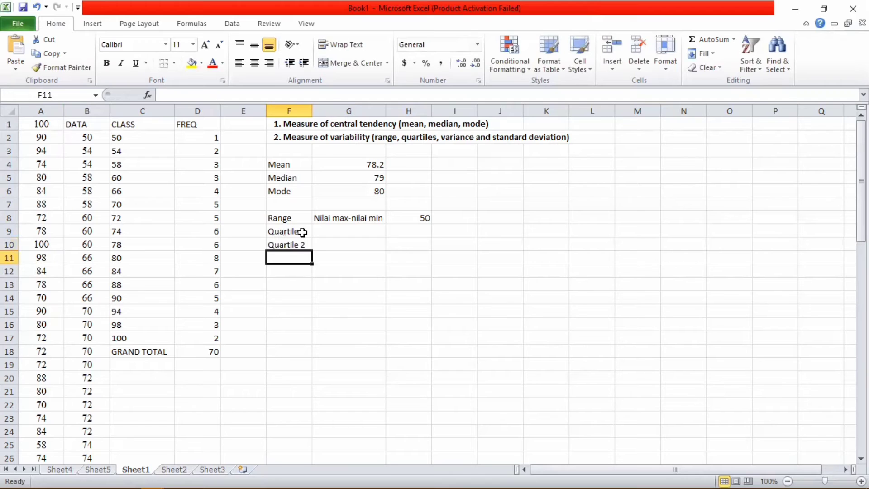
Step: Add the Quartile 3 label in F11, correcting its lowercase q to uppercase
type("quartile")
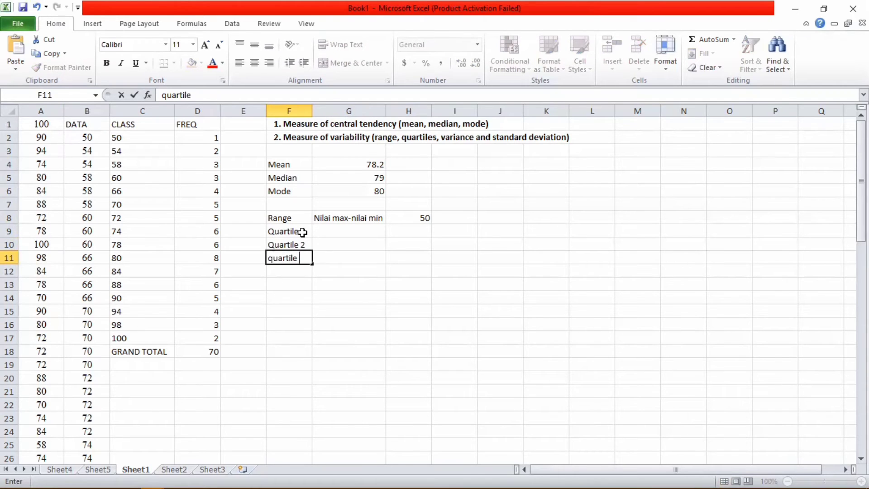
type(" 3")
key("Left")
key("Left")
key("Left")
key("Right")
key("Right")
key("Right")
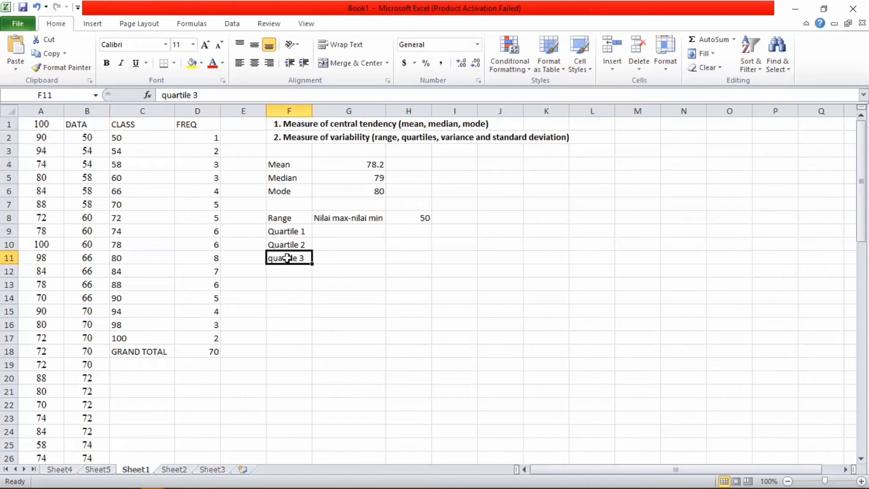
left_click(168, 96)
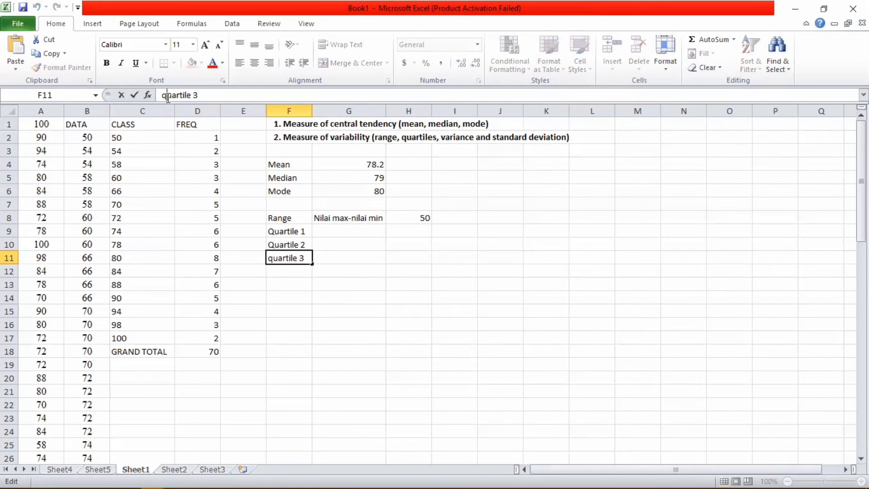
key("BackSpace")
type("Q")
left_click(317, 229)
left_click(409, 228)
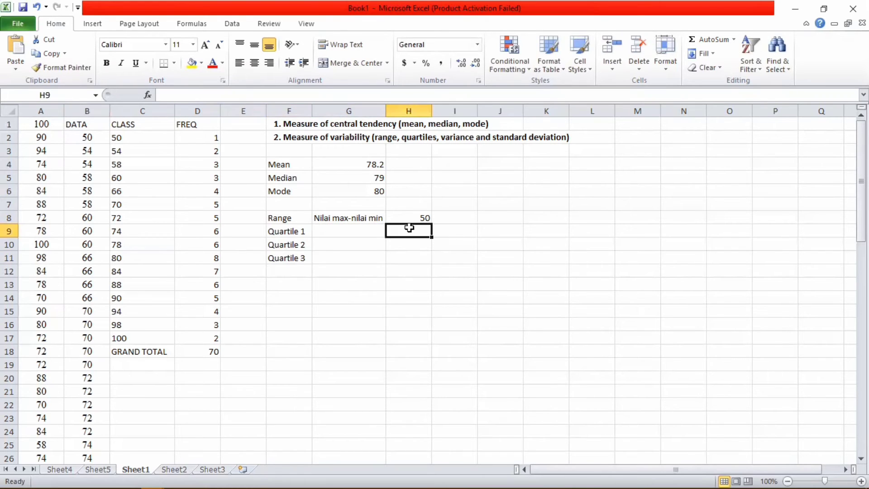
Step: Enter =QUARTILE(B:B,1) in H9, giving 70.5
type("=QUA")
left_click(424, 266)
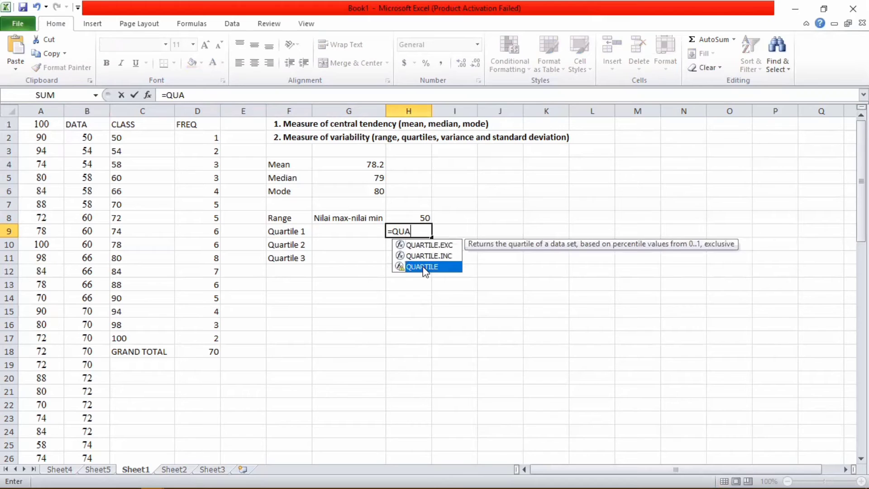
double_click(423, 266)
left_click(87, 111)
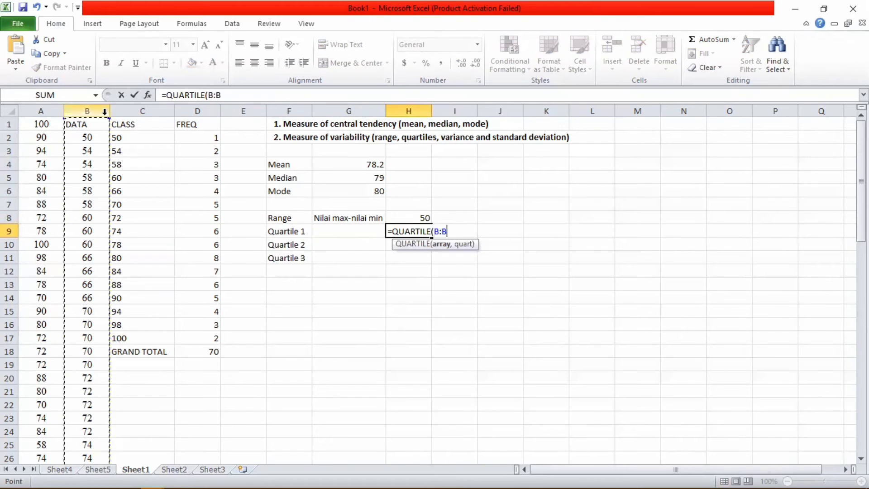
type(",1")
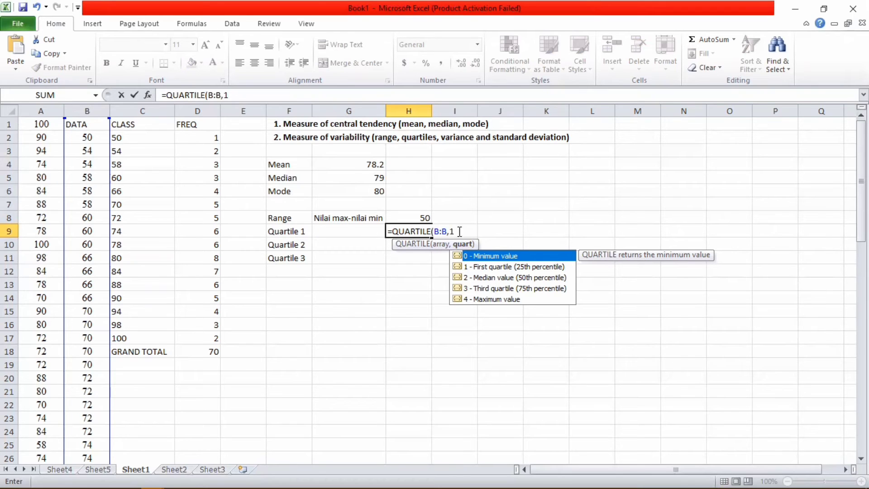
type(")")
key("Return")
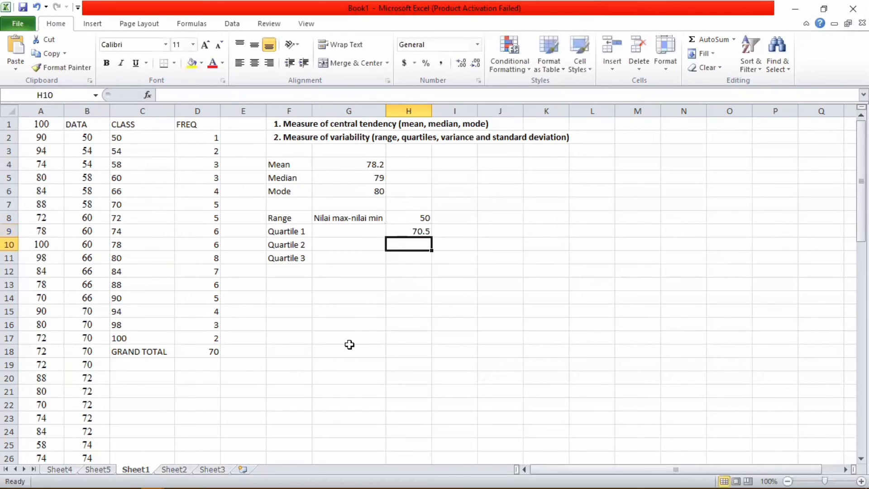
left_click(426, 231)
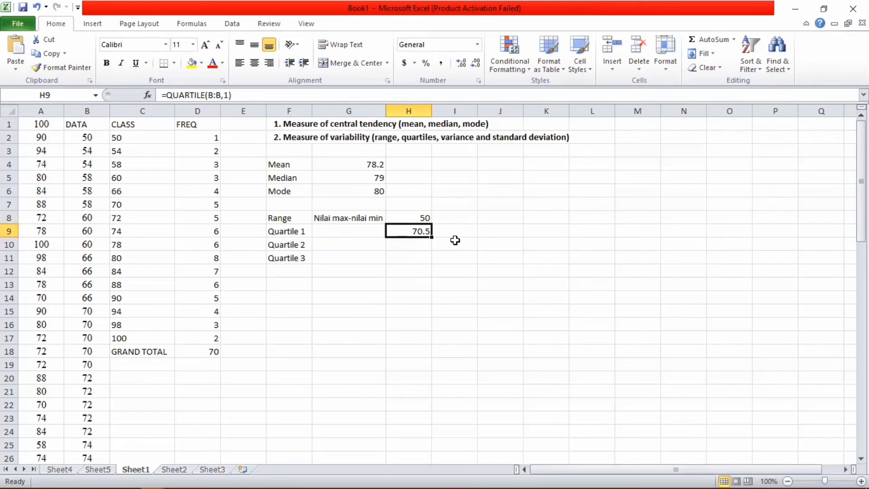
left_click(303, 258)
Step: Enter =QUARTILE(B:B,2) in H10, giving 79
left_click(299, 244)
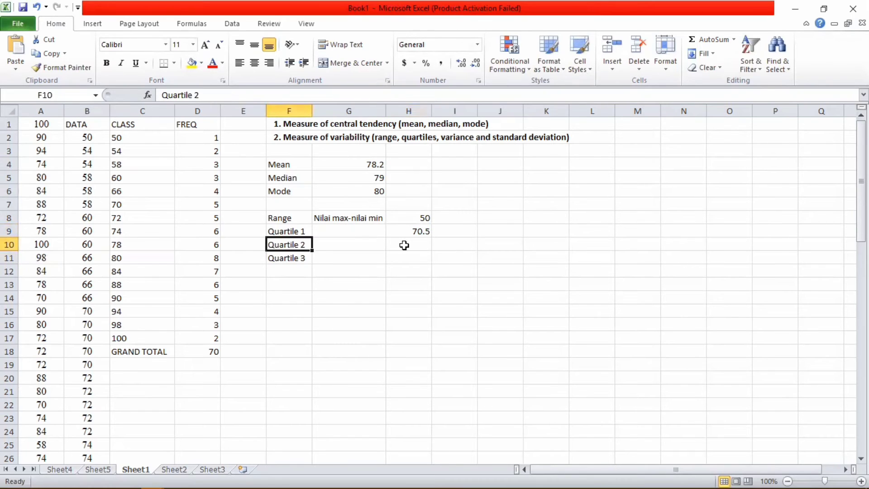
left_click(404, 245)
type("=Quar")
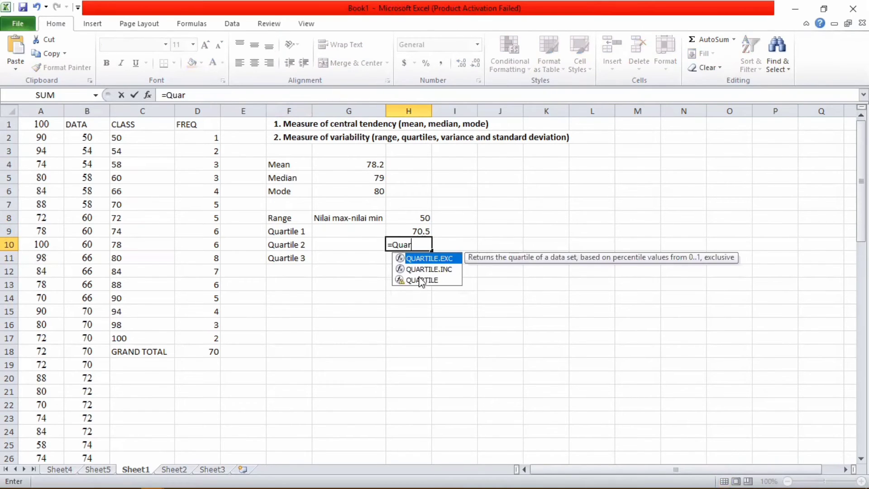
double_click(421, 281)
left_click(95, 110)
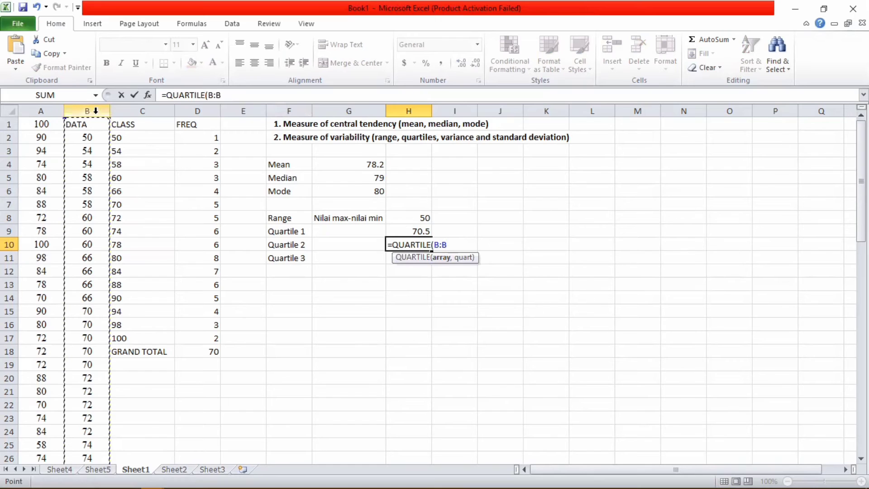
type(",2")
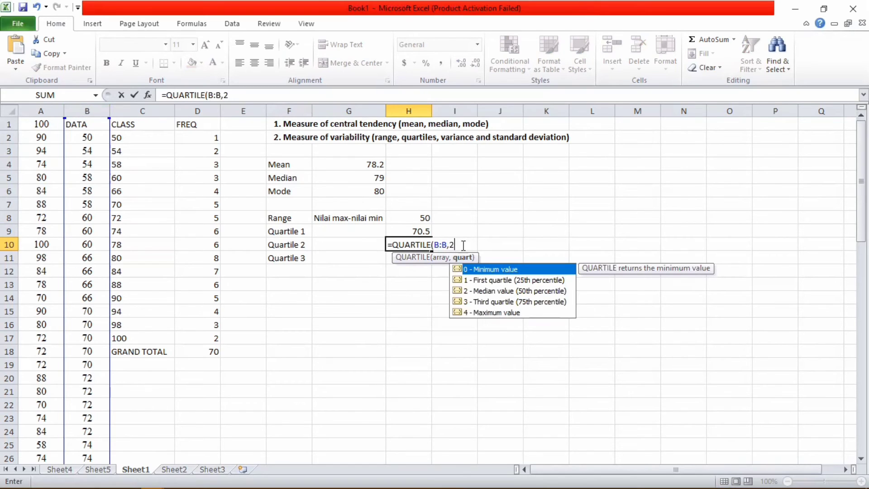
key("Return")
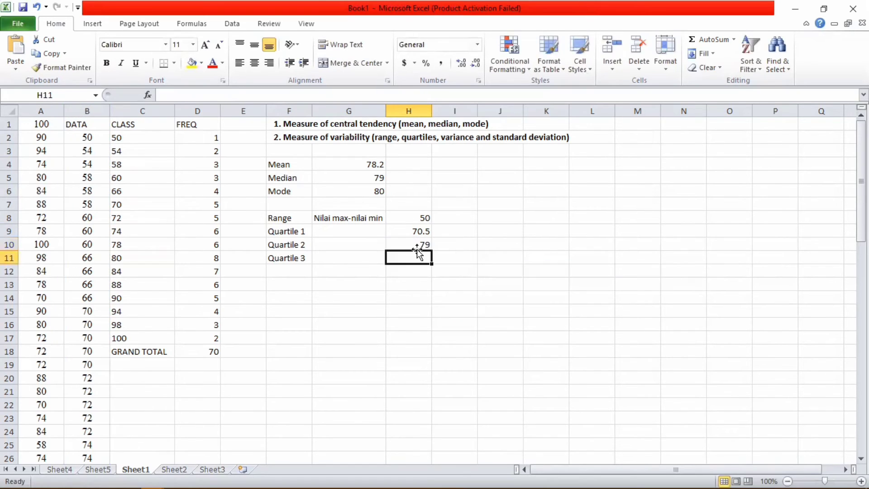
left_click(416, 246)
Step: Enter =QUARTILE(B:B,3) in H11 for 88, and start the Interquartile label in F12
left_click(415, 256)
type("=qu")
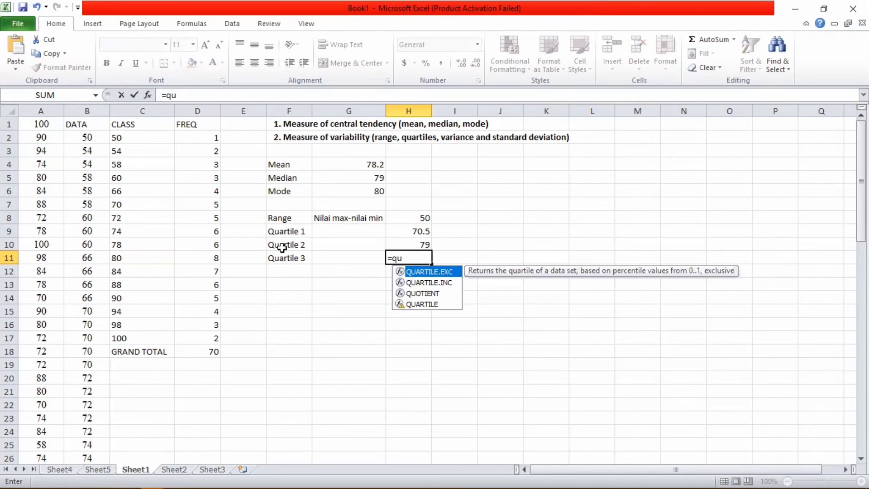
left_click(409, 306)
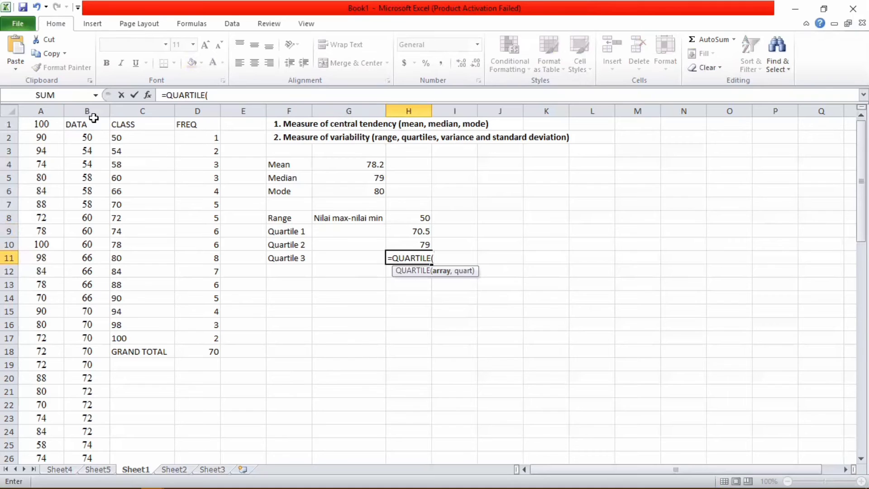
left_click(93, 110)
type(",3")
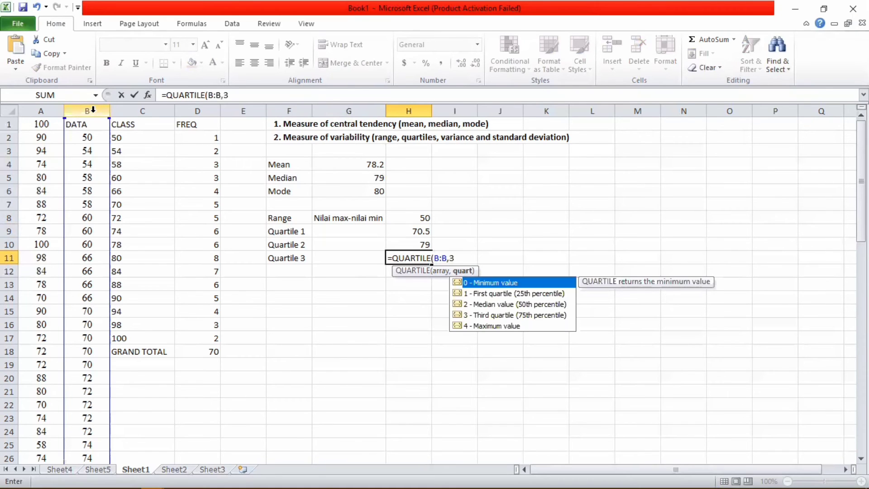
type(")")
key("Return")
left_click(289, 271)
type("In")
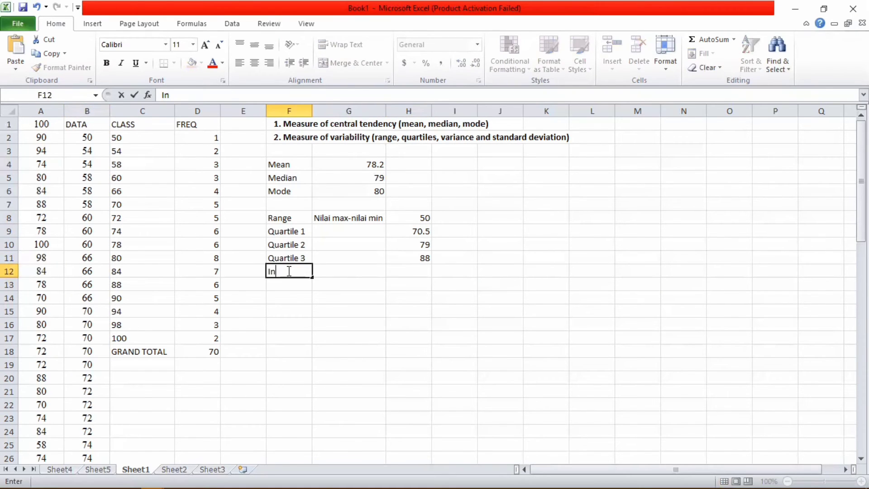
type("terquart")
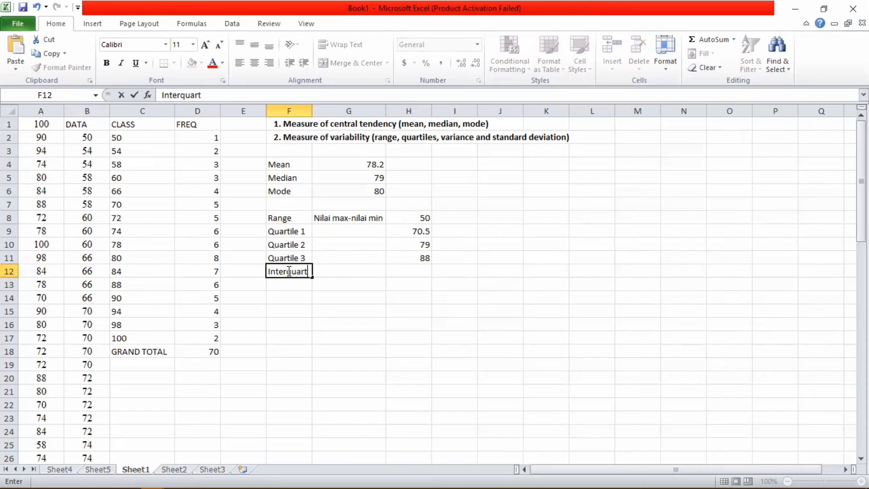
type("ile")
Step: Widen column F and add the Q3-Q1 note in G12
left_click_drag(306, 111, 330, 113)
left_click(399, 153)
left_click(368, 266)
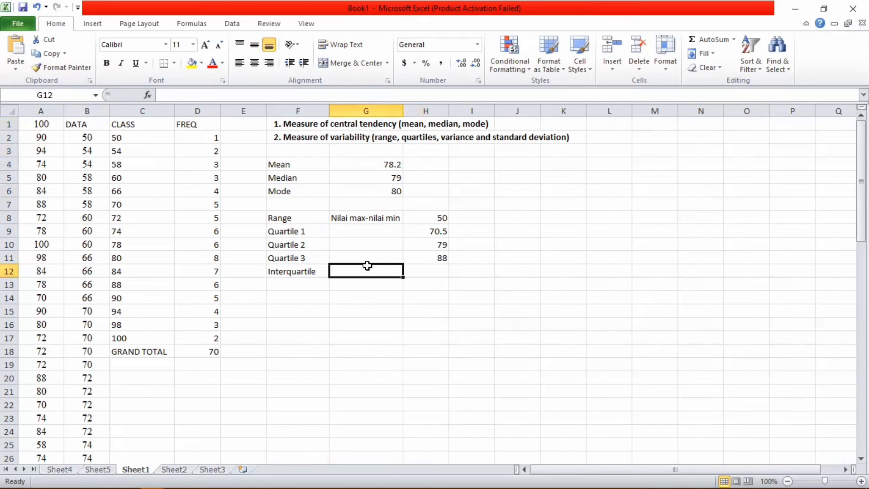
type("Q3-Q1")
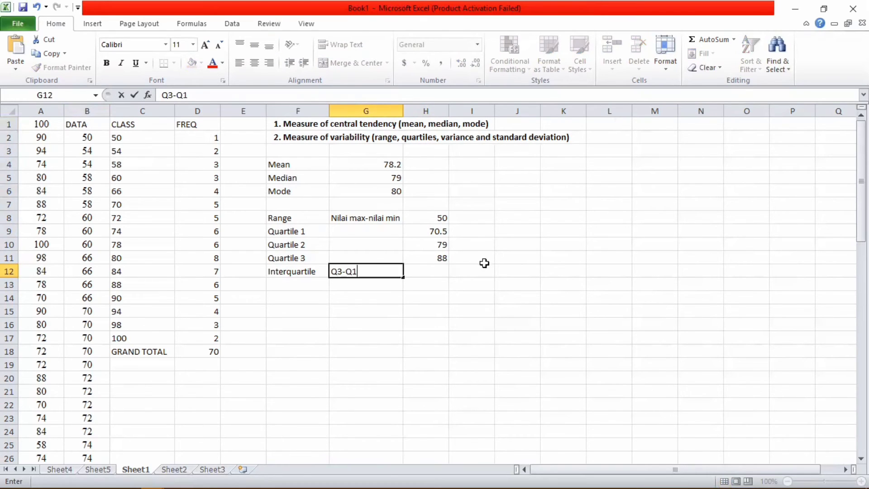
left_click(443, 259)
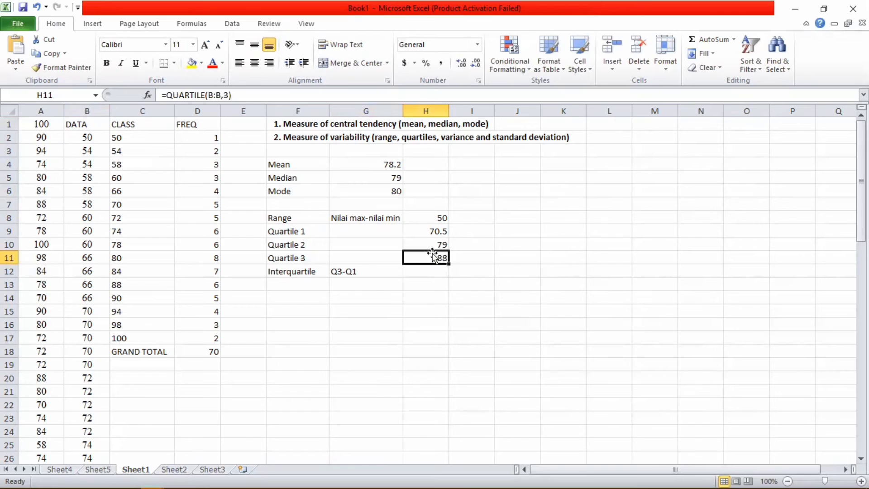
left_click(447, 232)
Step: Enter =H11-H9 in H12, giving an interquartile range of 17.5
left_click(413, 276)
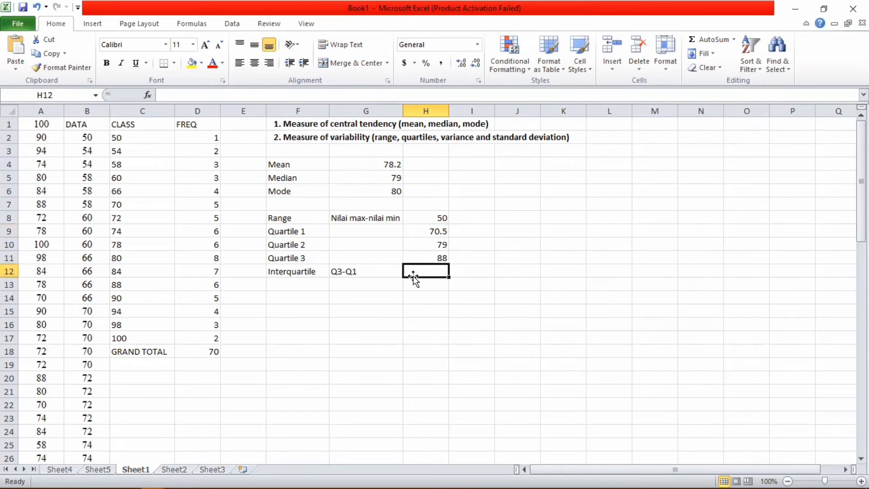
type("=")
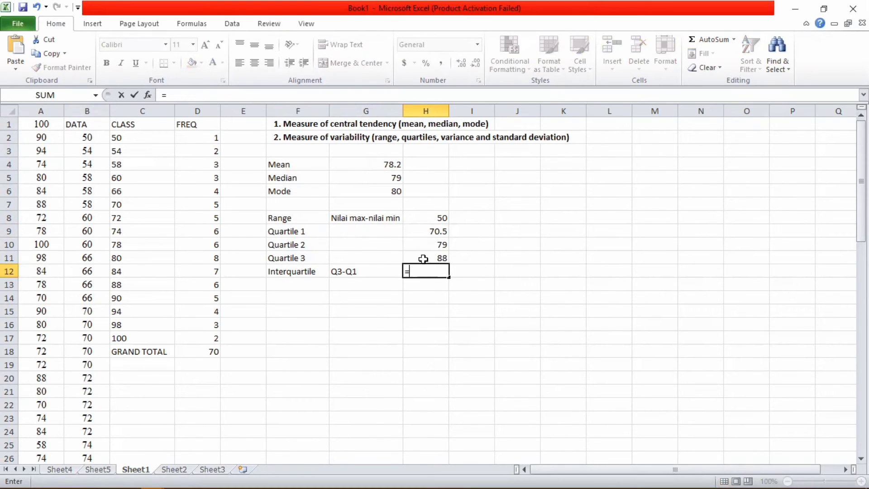
left_click(423, 259)
type("-")
left_click(433, 233)
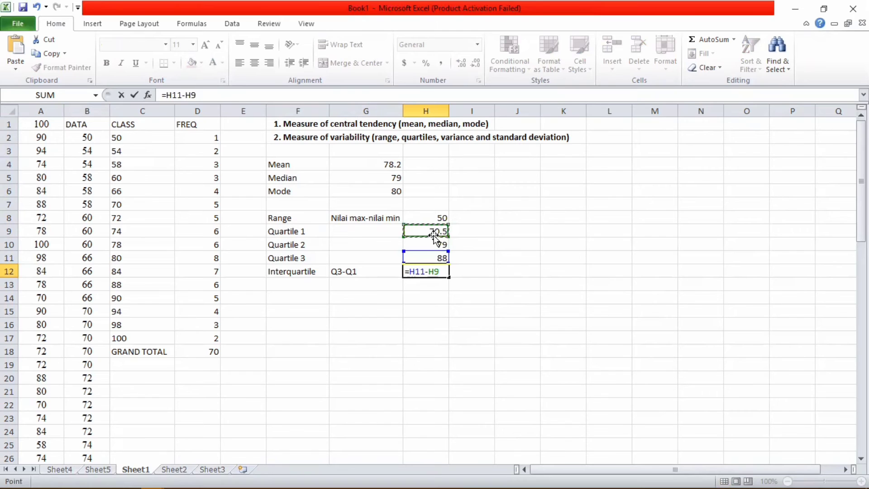
key("Return")
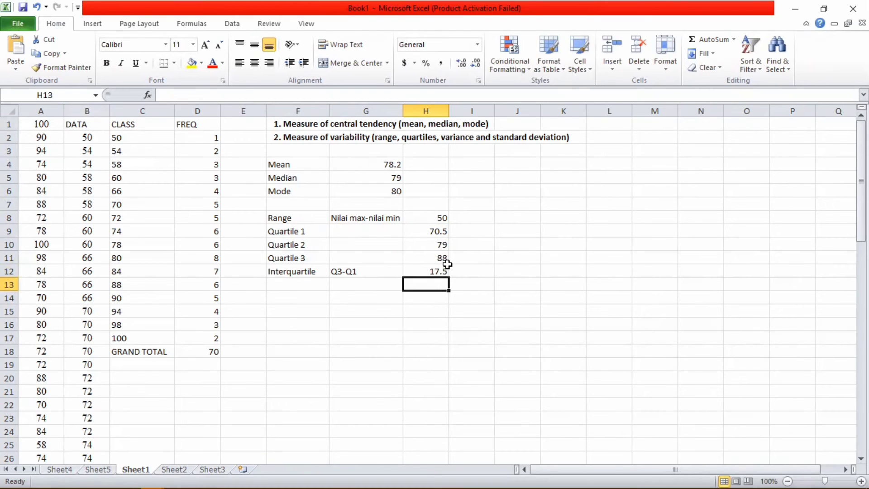
left_click(290, 282)
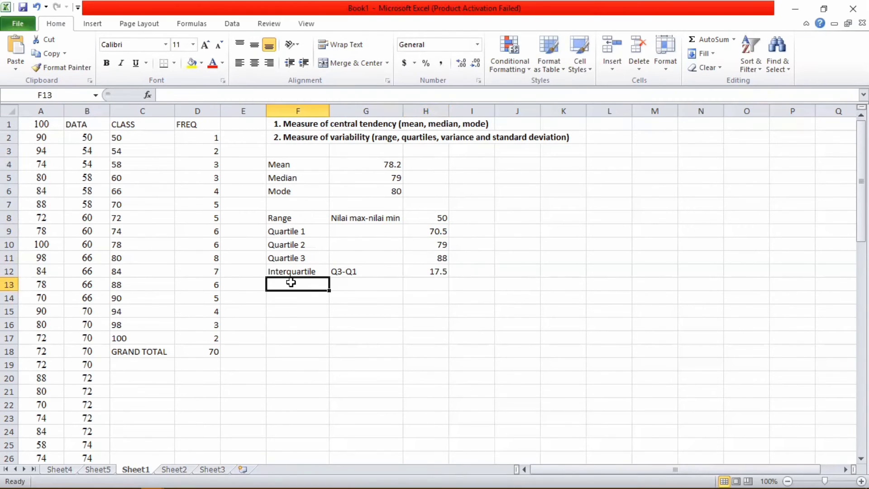
Step: Label F13 'Variance' and enter =VAR(B:B) in H13, returning 145.9884
type("Var")
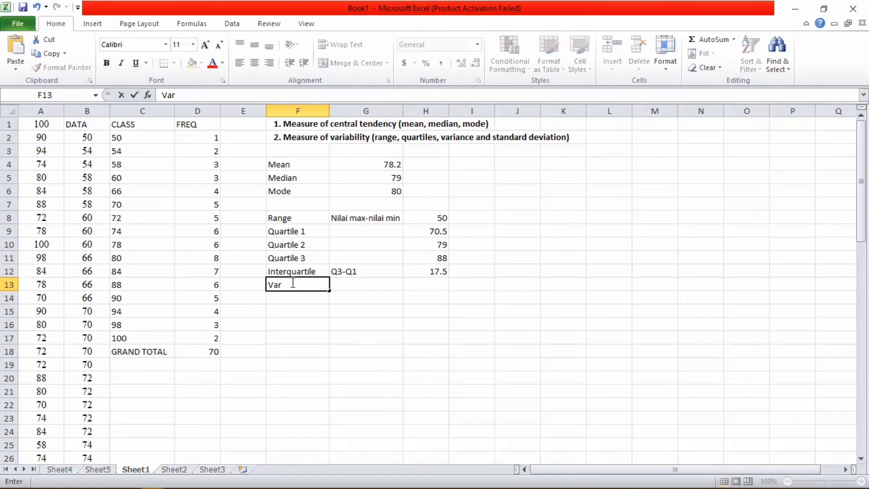
type("iance")
left_click(415, 285)
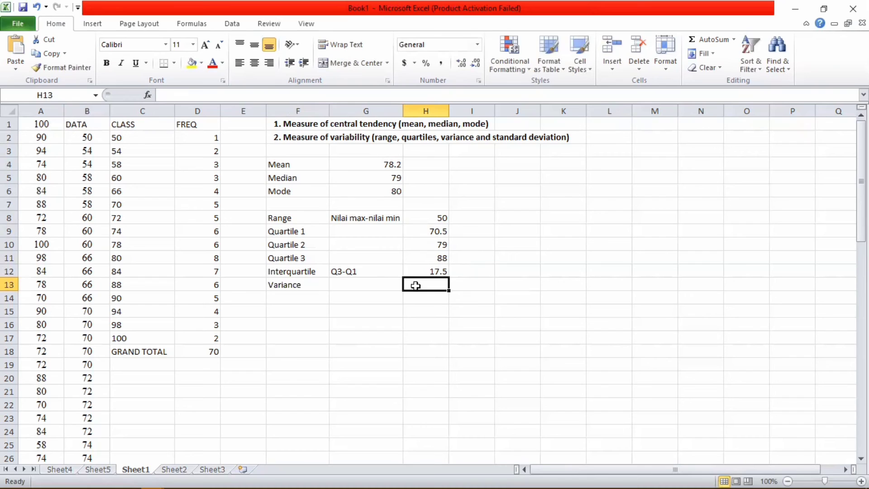
type("=")
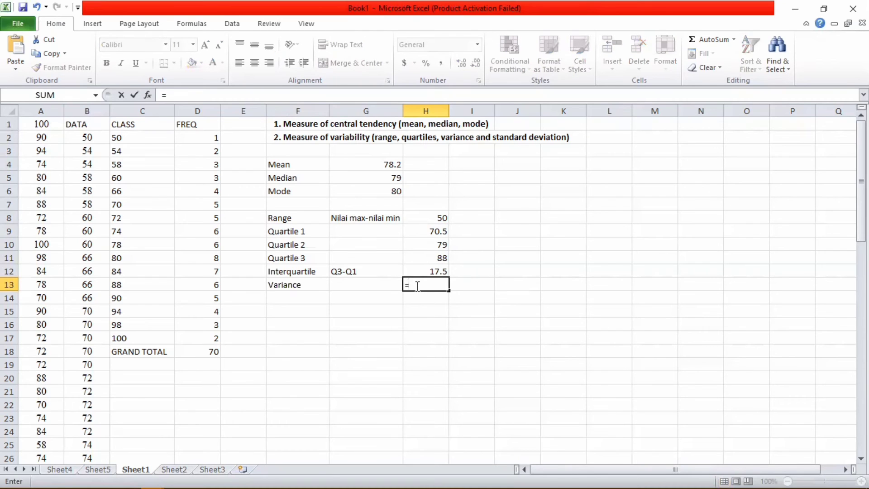
type("VAR")
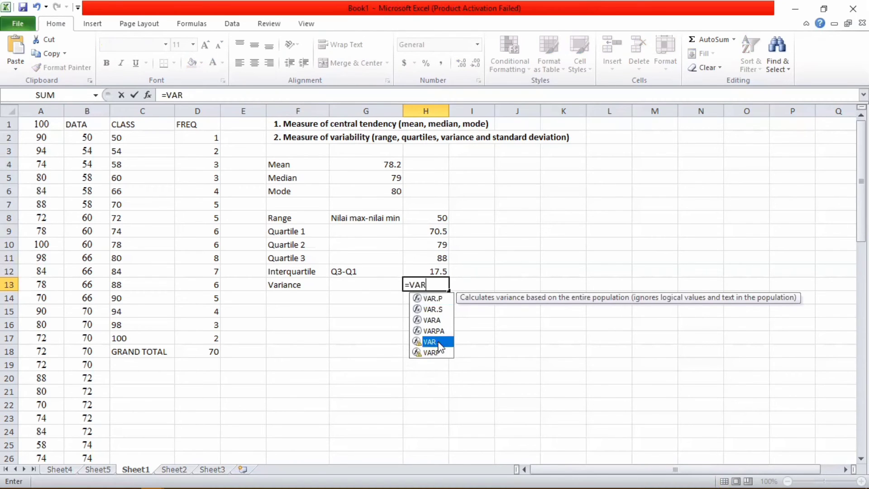
double_click(432, 341)
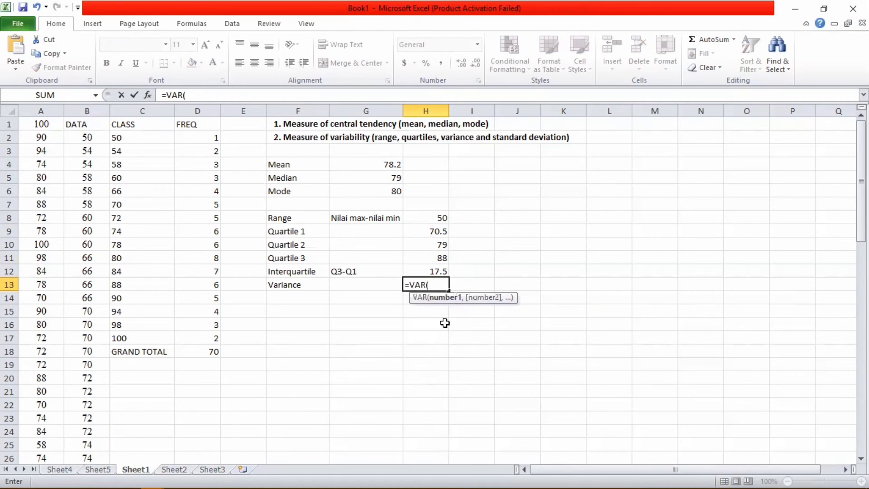
left_click(89, 111)
type(")")
key("Return")
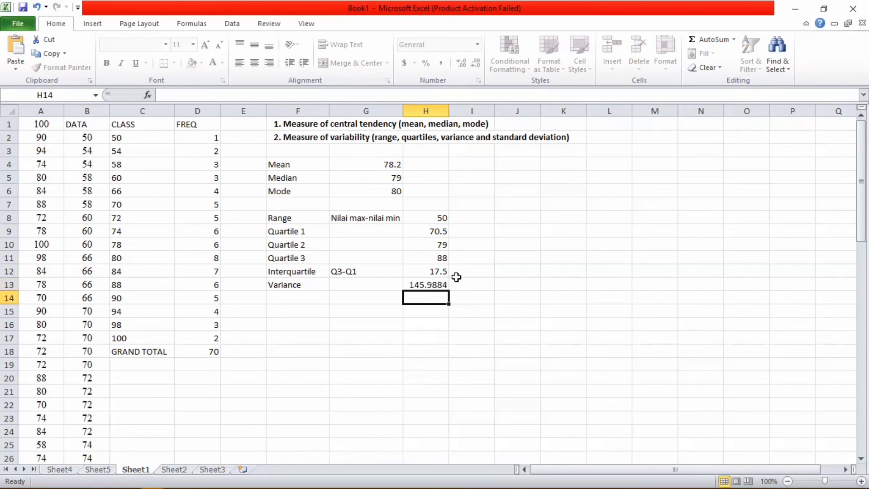
left_click(426, 283)
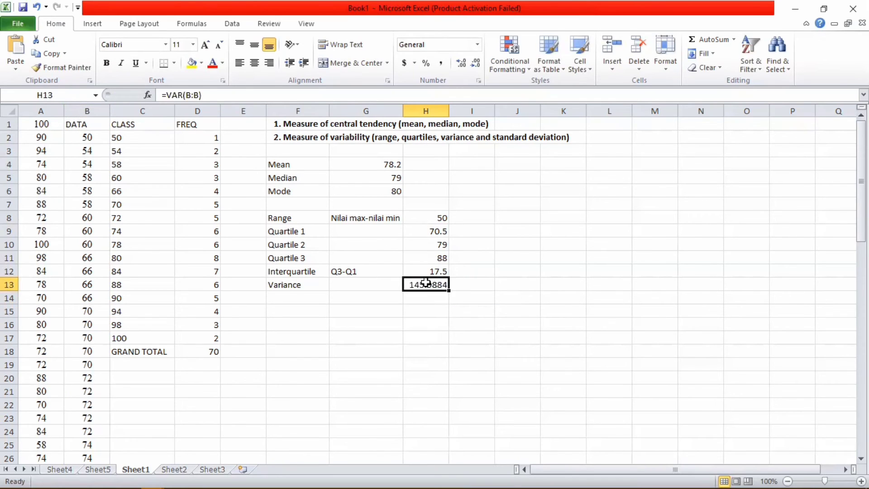
left_click(271, 297)
double_click(272, 296)
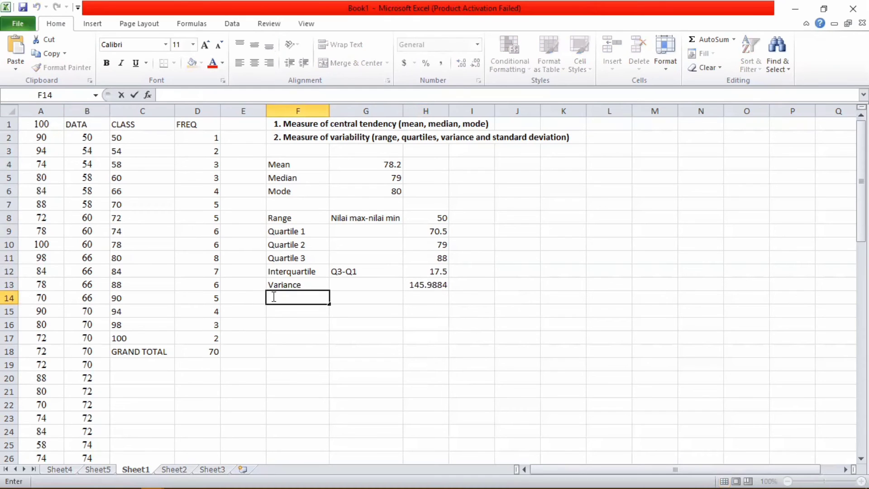
Step: Type the Standard Deviation label in F14 and widen column F to fit it
type("Standa")
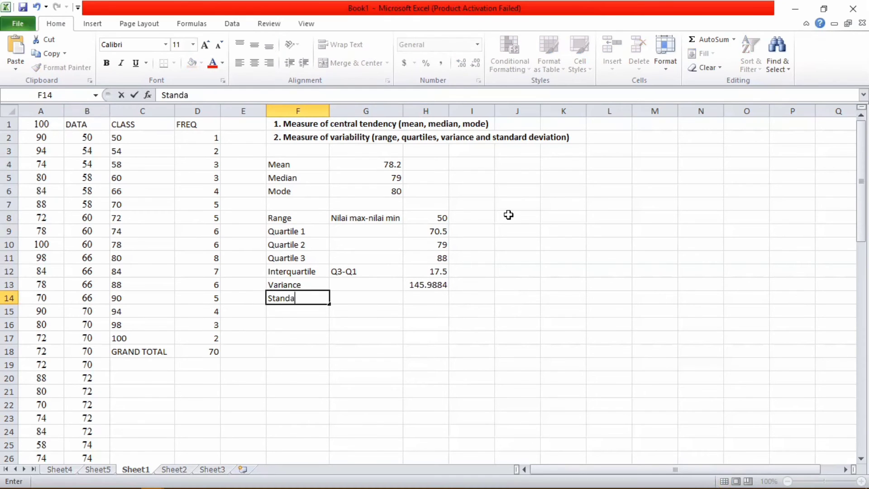
type("rd Devu")
type("ation")
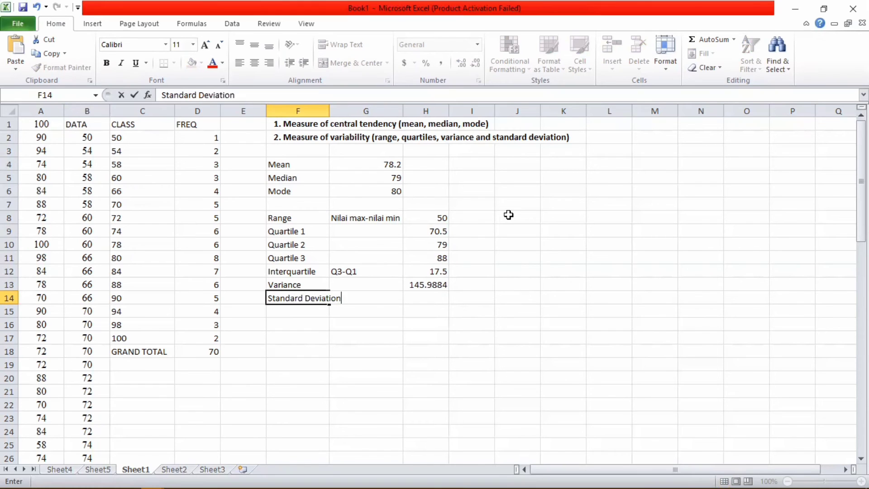
left_click(323, 111)
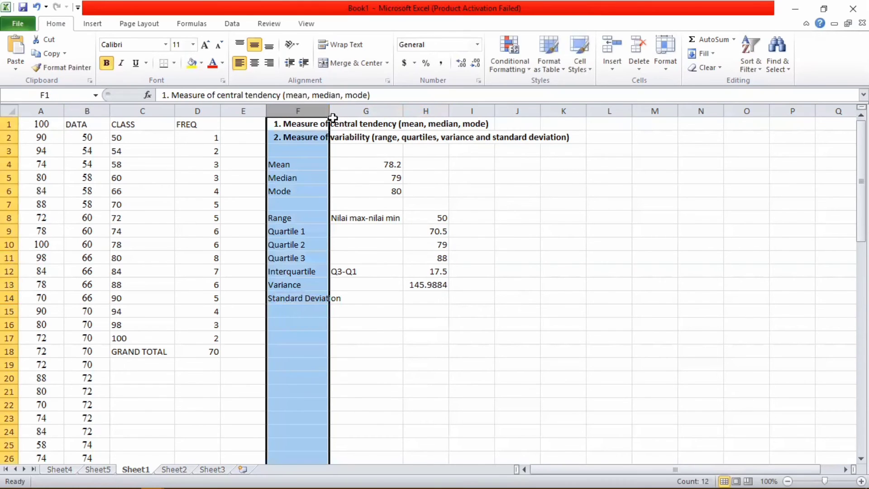
left_click_drag(332, 117, 357, 117)
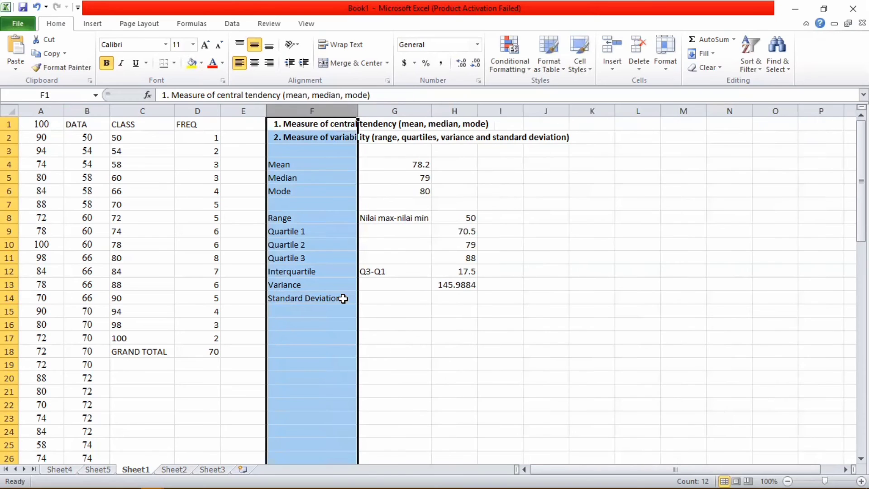
left_click(423, 298)
Step: Enter =STDEV(B:B) in H14, returning 12.08257
left_click(461, 298)
type("=")
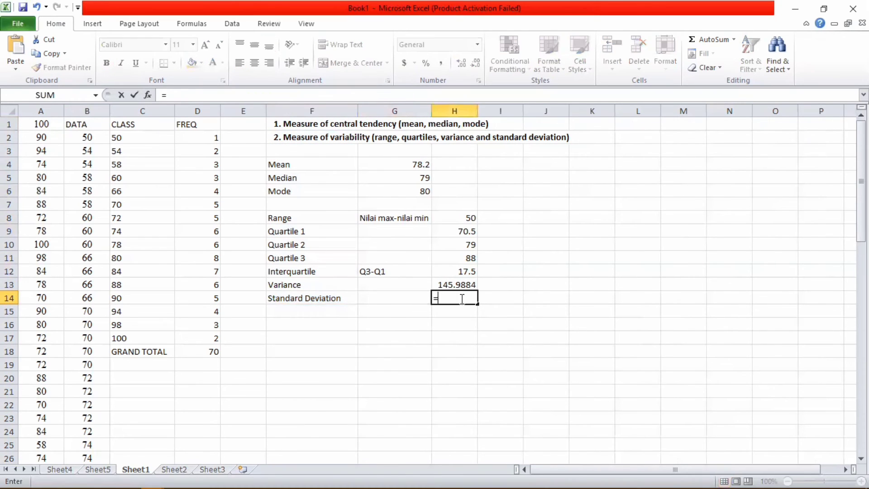
type("STD")
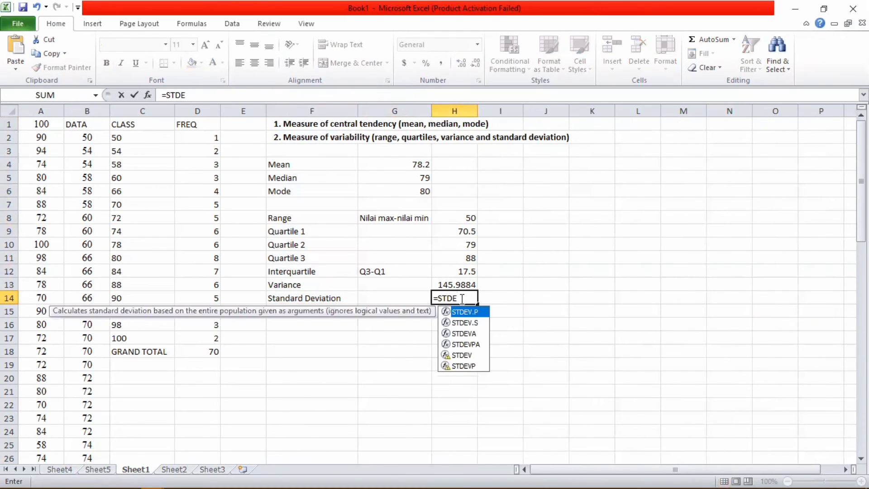
type("E")
double_click(463, 354)
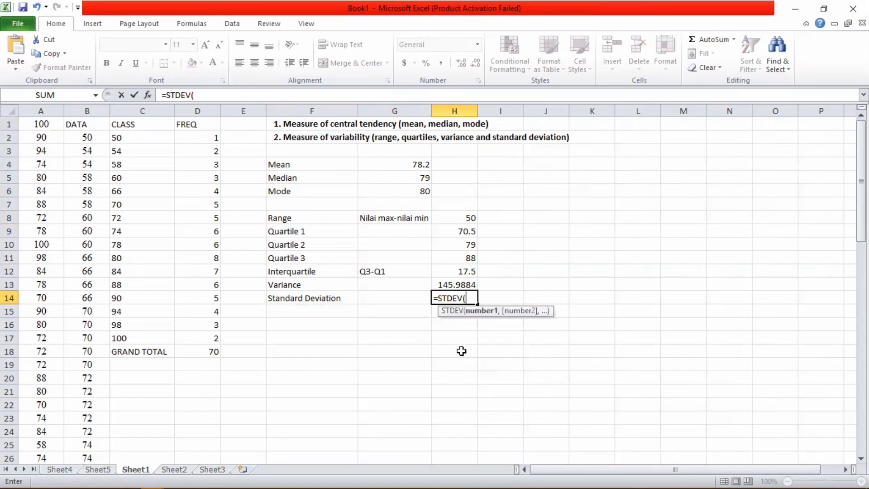
left_click(90, 111)
type(")")
key("Return")
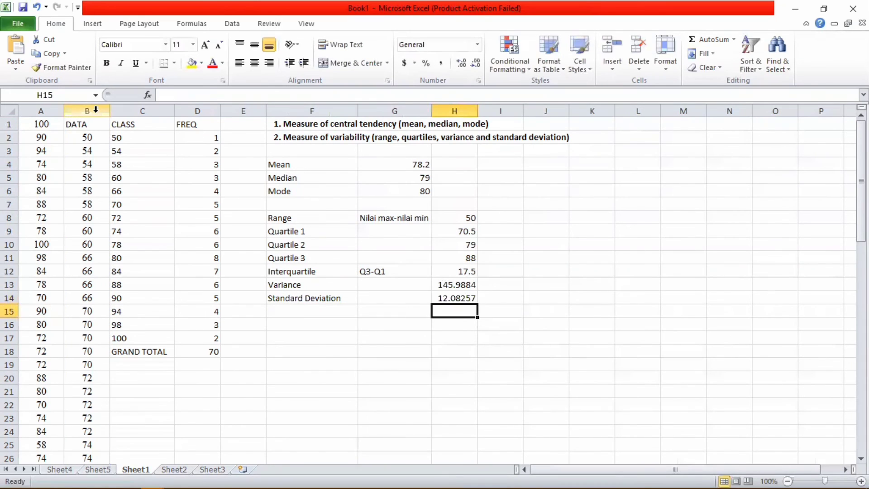
left_click(467, 300)
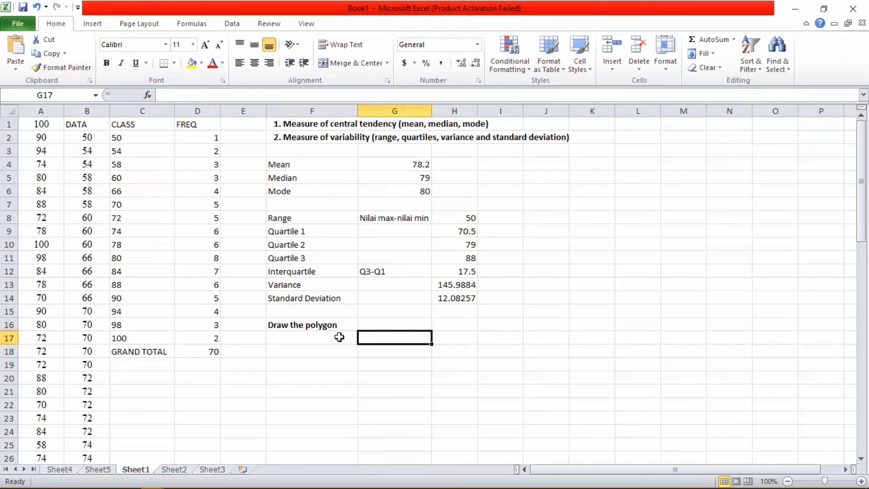
left_click(340, 335)
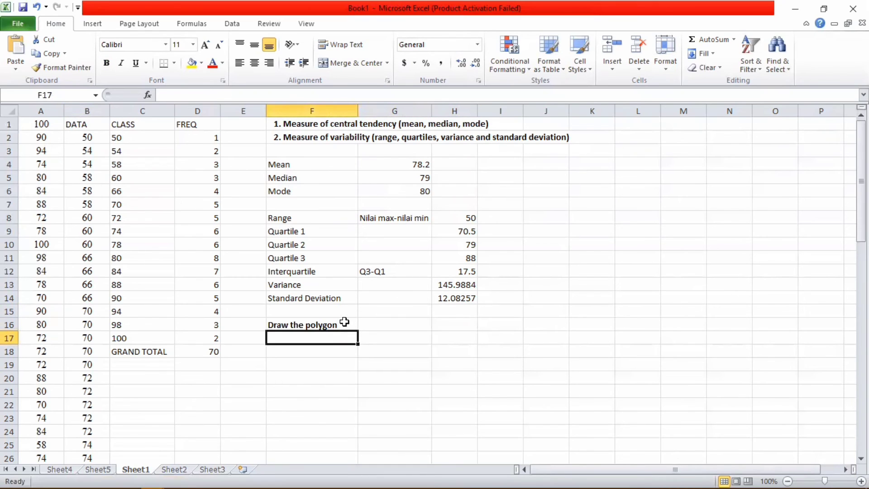
Step: Chart the class and frequency values C2:D17 as a Scatter with Straight Lines and Markers
left_click(344, 322)
left_click(303, 335)
left_click_drag(138, 138, 201, 336)
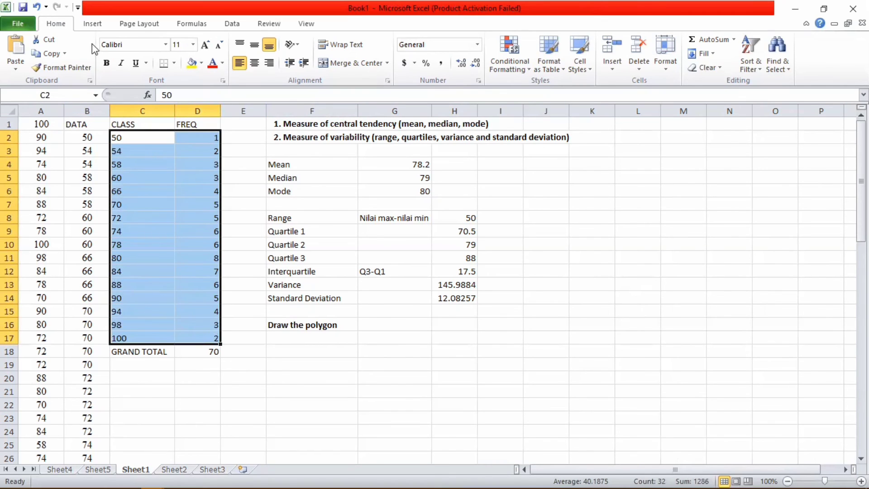
left_click(94, 25)
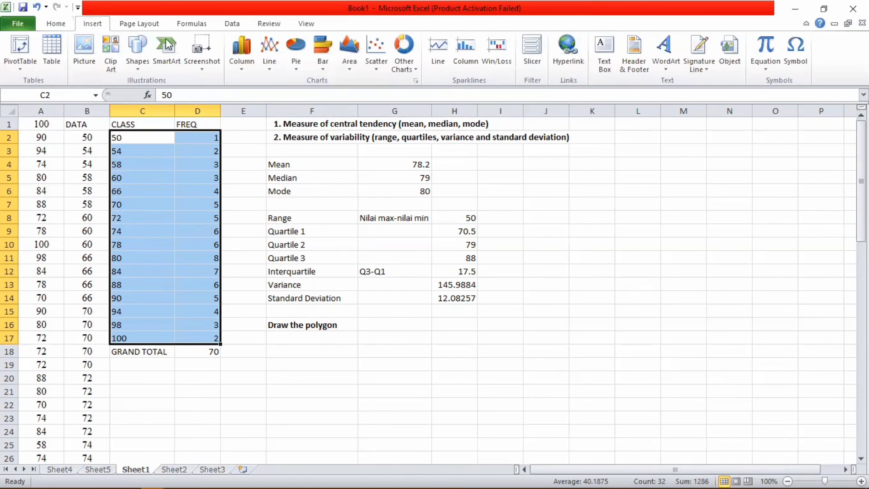
left_click(243, 67)
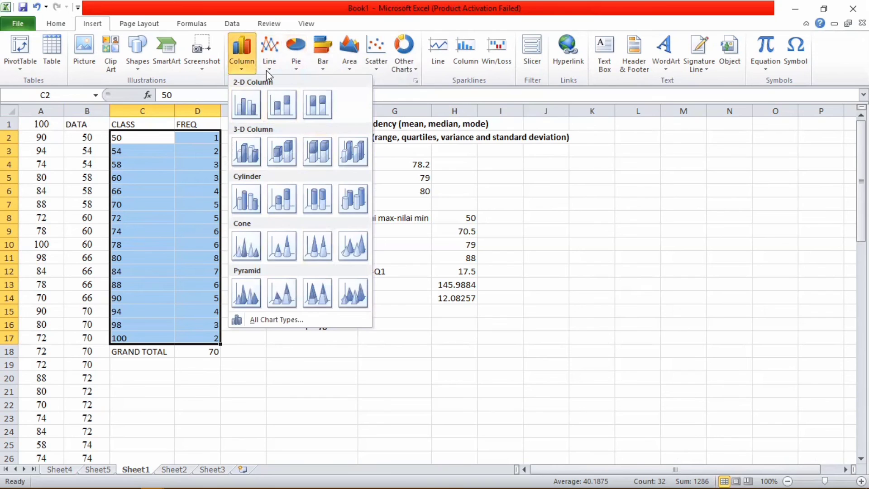
left_click(267, 69)
left_click(296, 67)
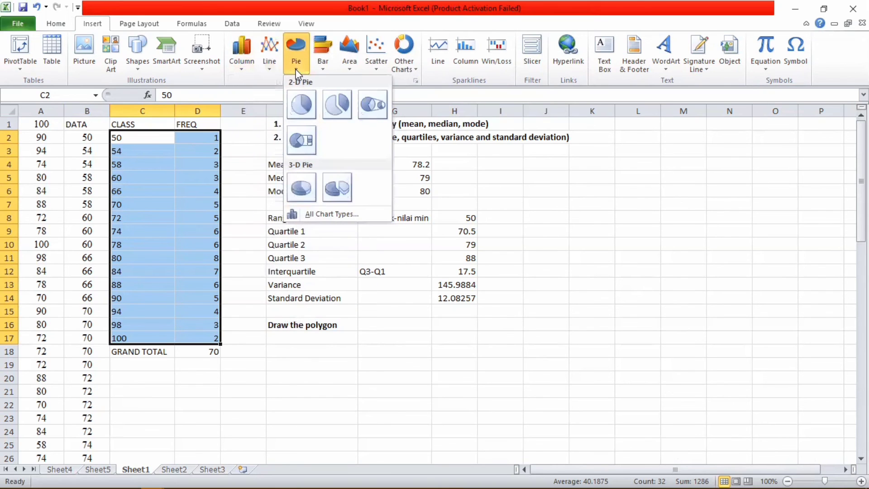
left_click(320, 69)
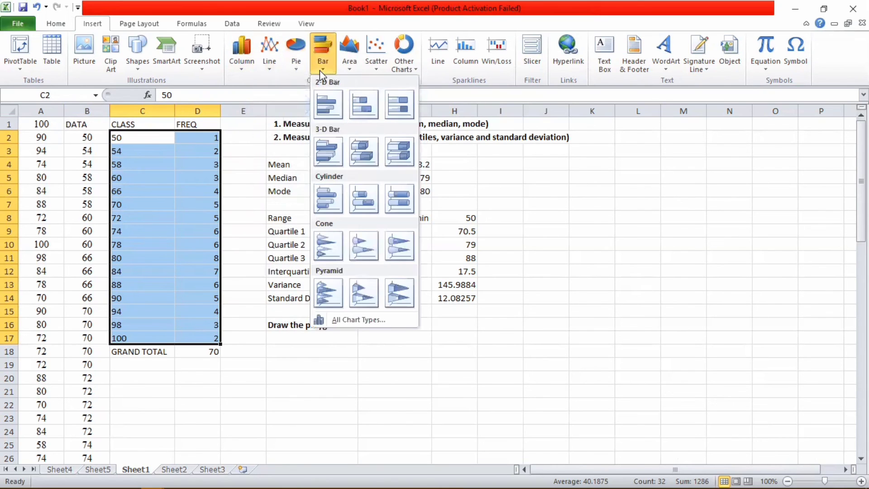
left_click(357, 69)
left_click(376, 68)
left_click(386, 140)
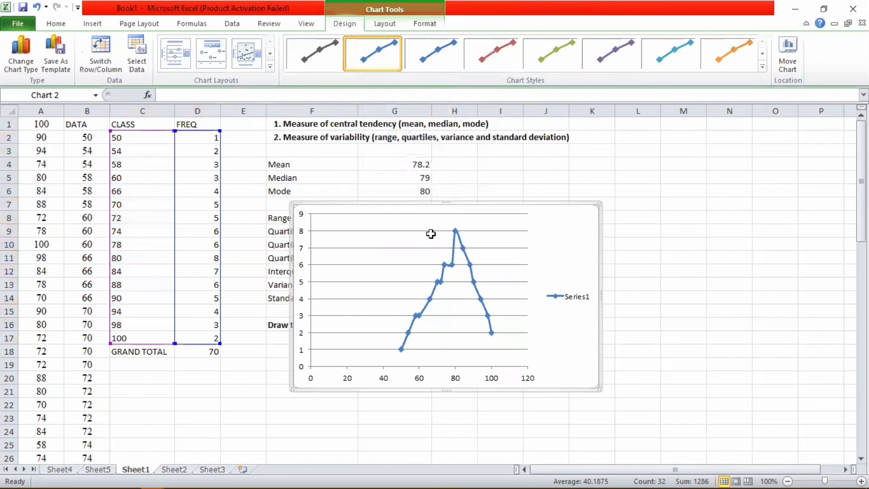
Step: Move the chart down beneath the Draw the polygon heading
mouse_move(425, 209)
left_mouse_down()
mouse_move(426, 324)
mouse_move(414, 359)
left_mouse_up()
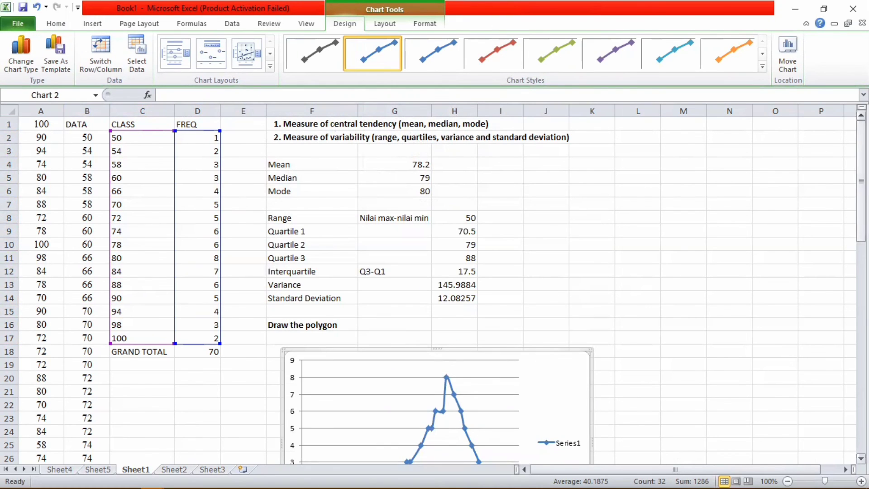
left_click_drag(861, 131, 862, 177)
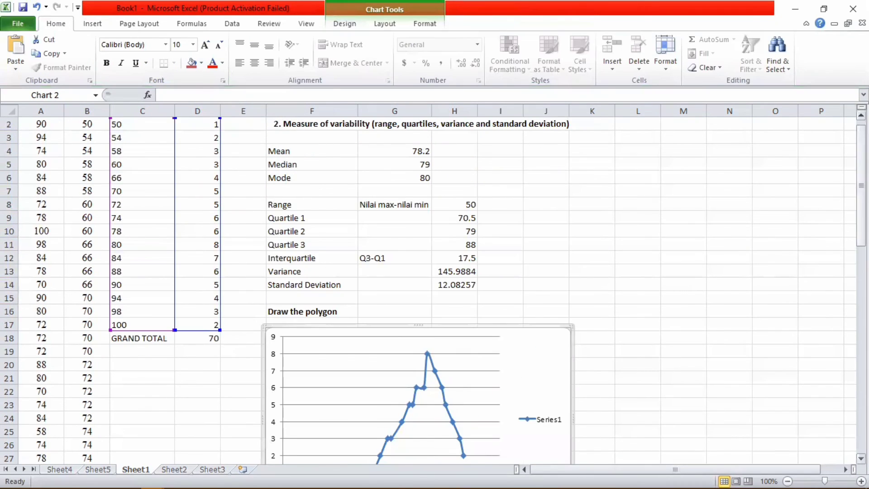
left_click_drag(861, 135, 862, 109)
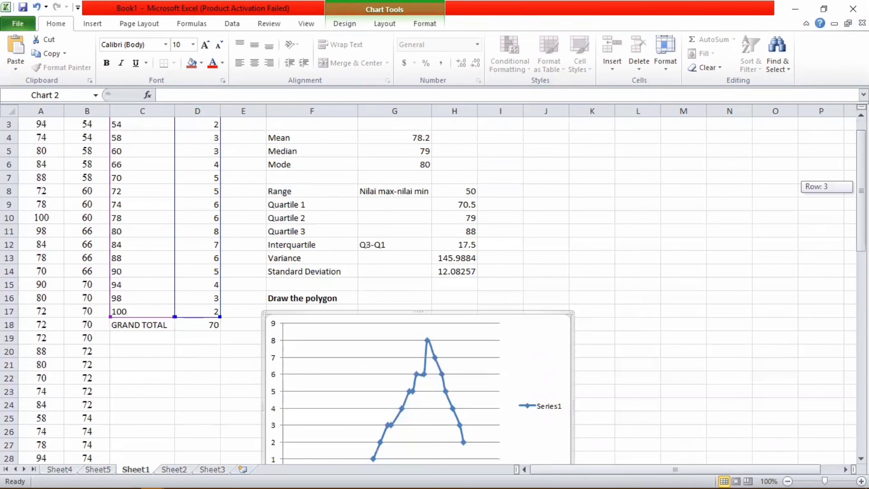
Step: Review the median, variability and Standard Deviation results above the chart
left_click(397, 142)
left_click(387, 154)
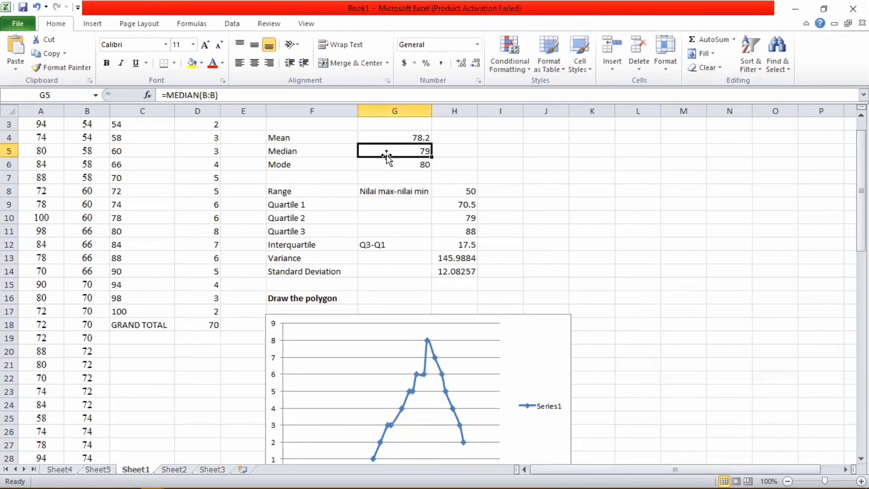
left_click(366, 165)
left_click(351, 192)
left_click(362, 240)
left_click(353, 275)
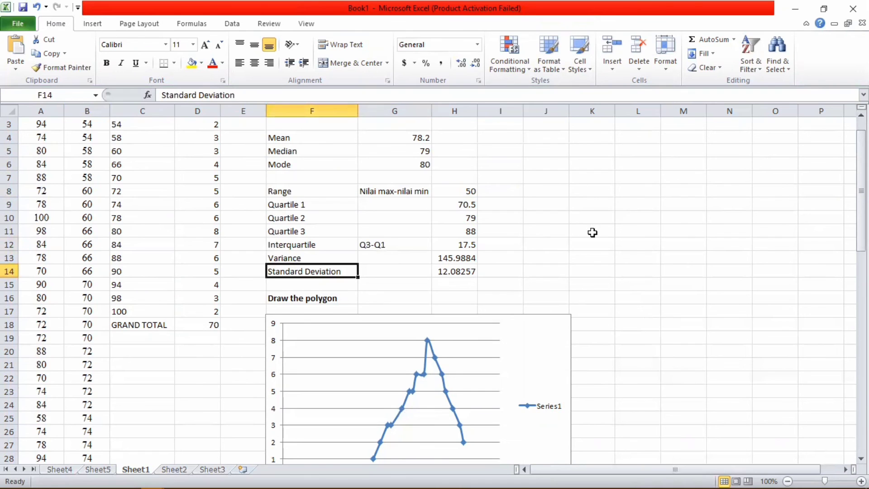
mouse_move(861, 181)
left_mouse_down()
mouse_move(861, 245)
mouse_move(861, 168)
left_mouse_up()
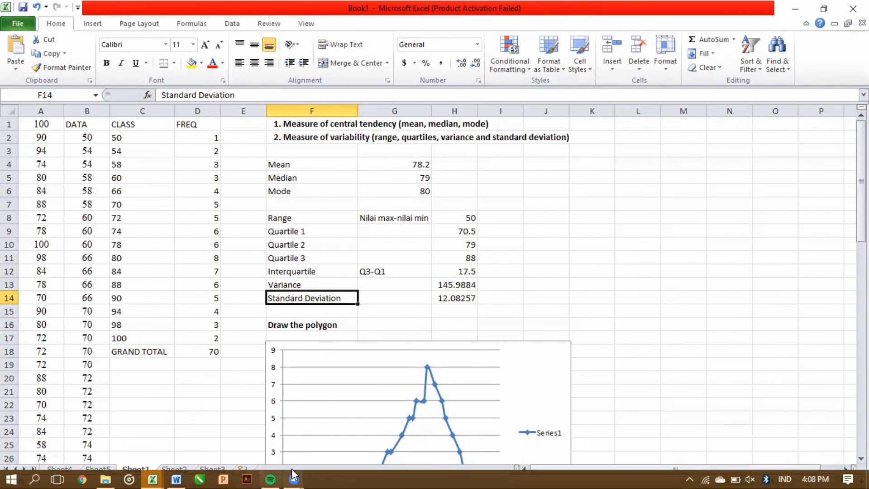
Step: Minimise the Excel workbook and the Word document to reveal the Windows desktop
left_click(294, 479)
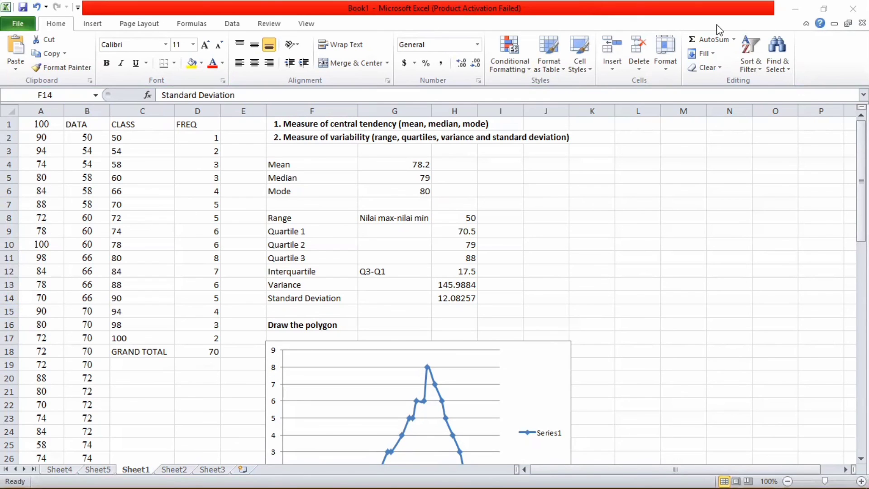
left_click(800, 11)
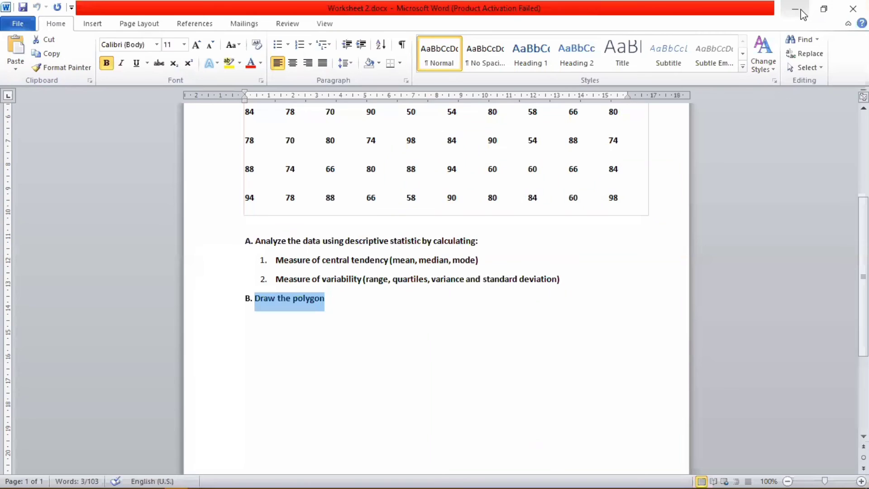
left_click(800, 11)
left_click(800, 11)
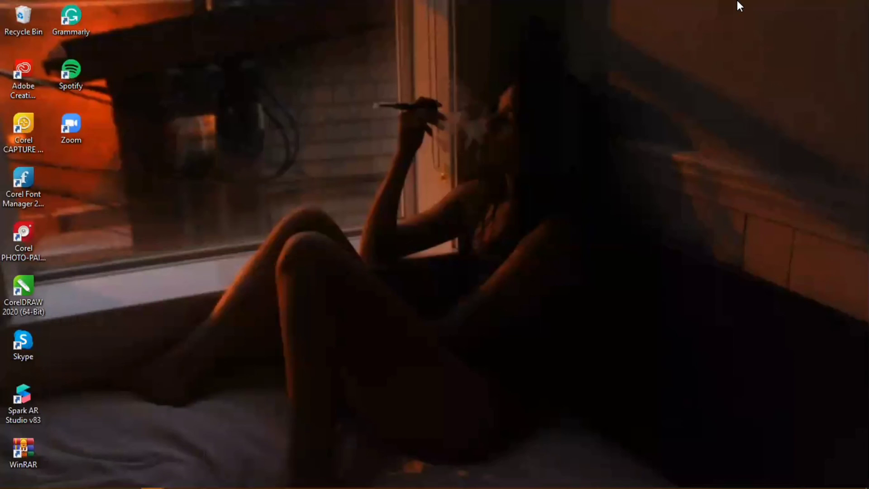